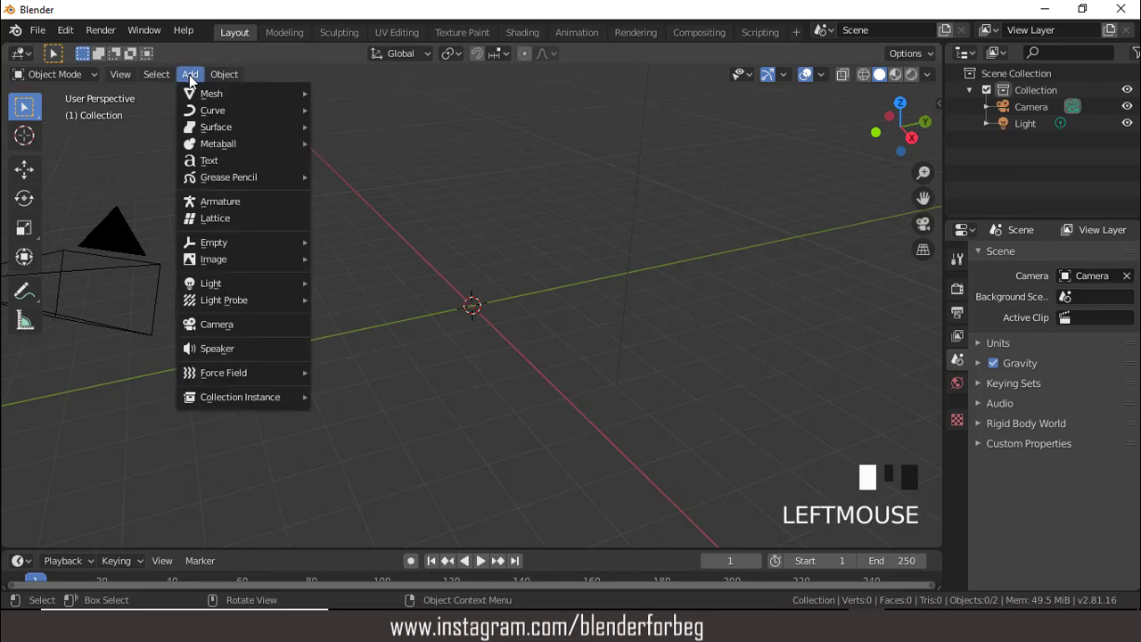
# Step: Add a circle mesh at the world origin and fill it with a single face in Edit Mode
pyautogui.moveTo(214, 93)
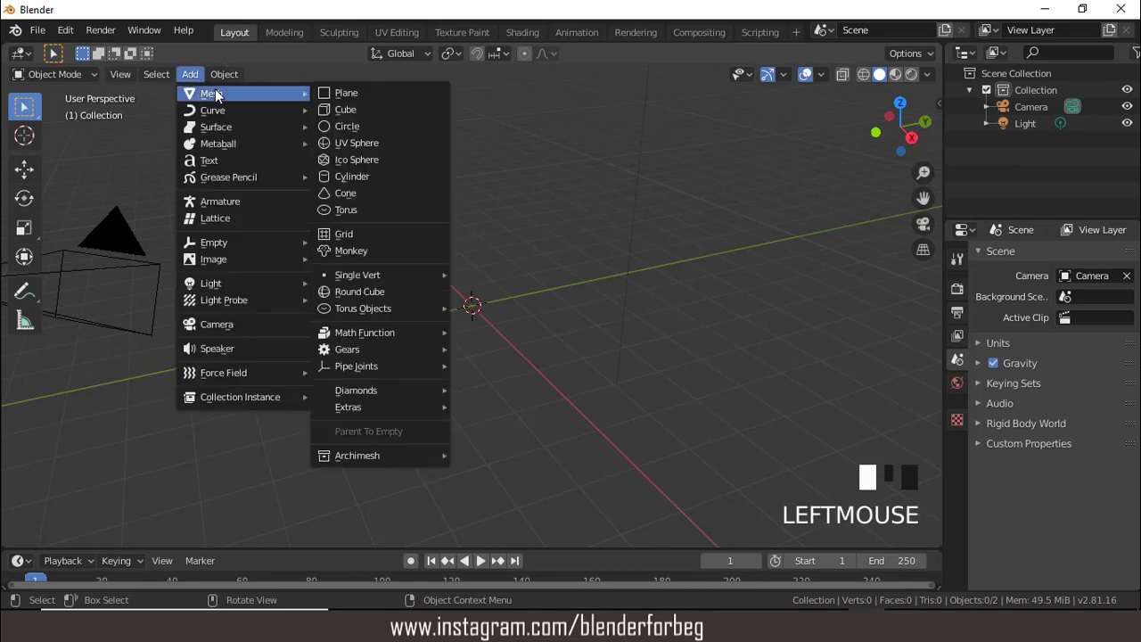
pyautogui.click(350, 127)
pyautogui.moveTo(484, 204); pyautogui.dragTo(506, 325, button='middle')
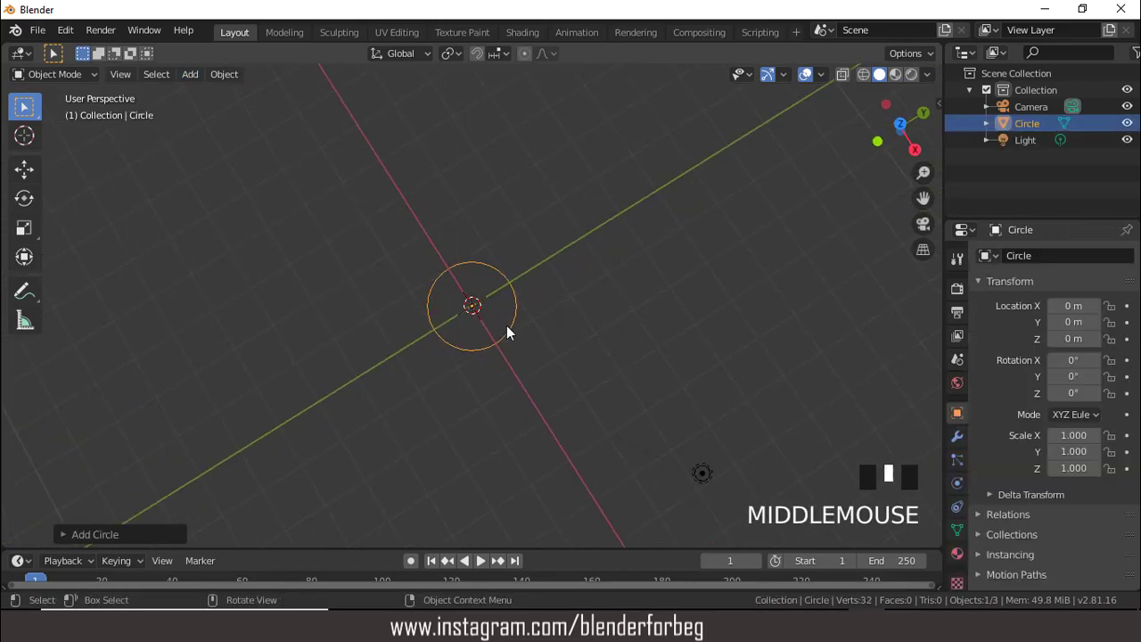
pyautogui.press('KP_7')
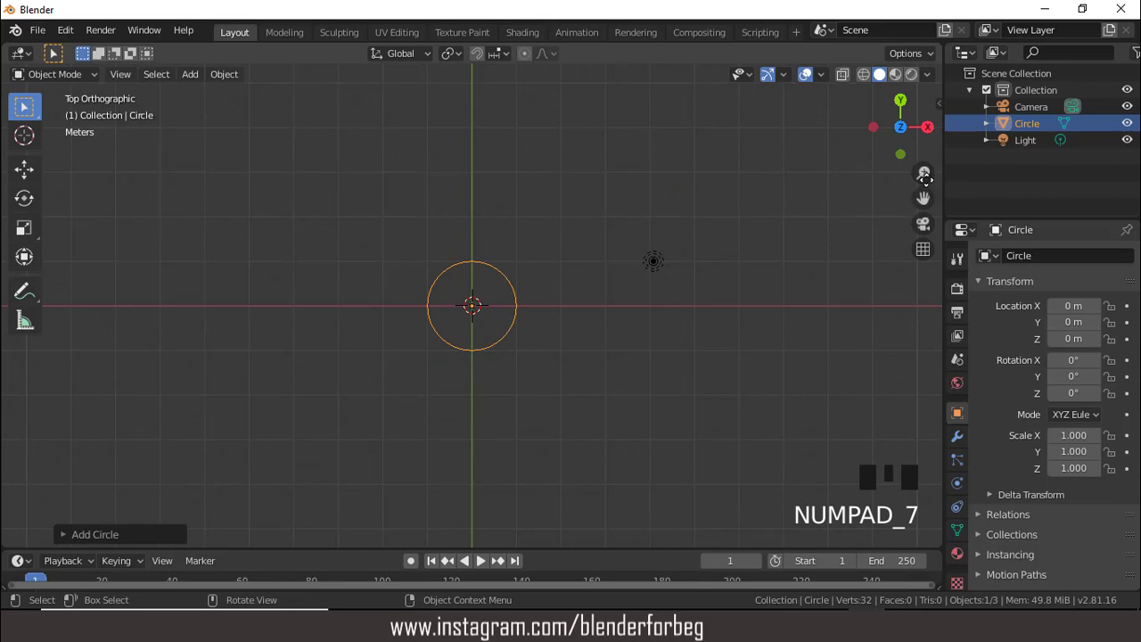
pyautogui.moveTo(922, 172); pyautogui.dragTo(922, 223)
pyautogui.press('Tab')
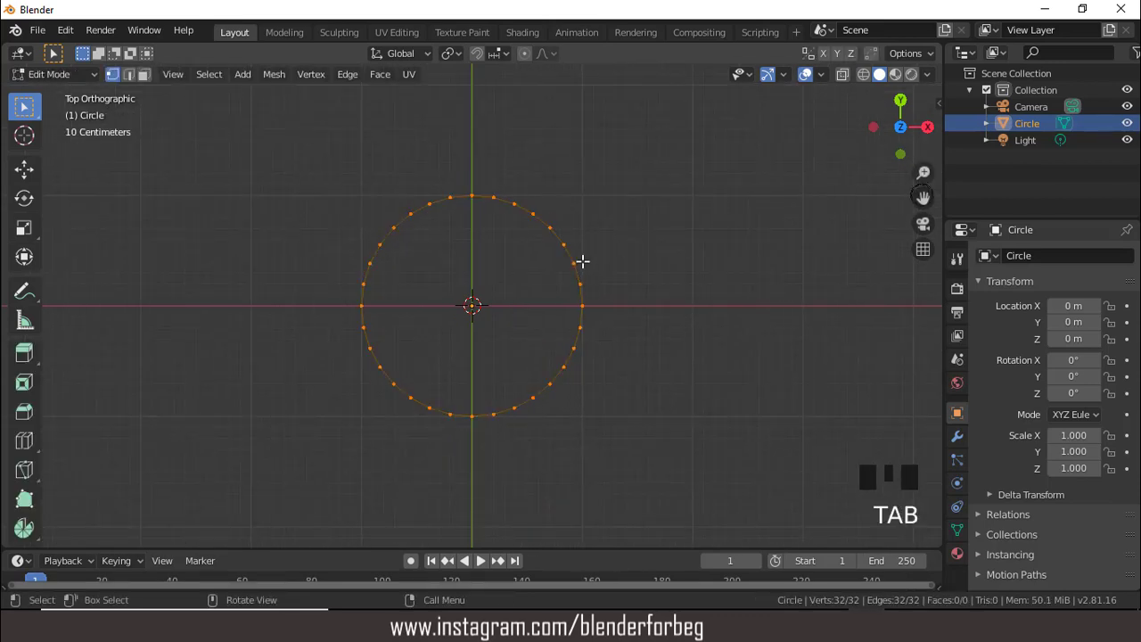
pyautogui.press('f')
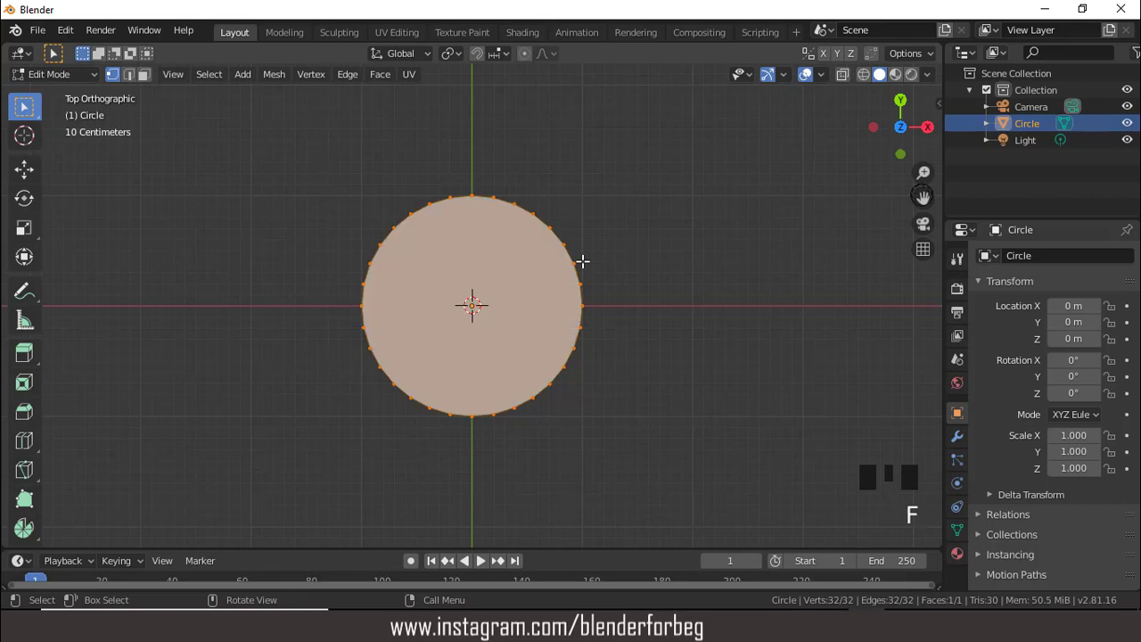
# Step: In face select mode, inset the circle's face three times toward the centre, about 0.2 m each, to form concentric rings
pyautogui.click(141, 76)
pyautogui.moveTo(473, 258); pyautogui.dragTo(519, 206, button='middle')
pyautogui.middleClick(519, 206)
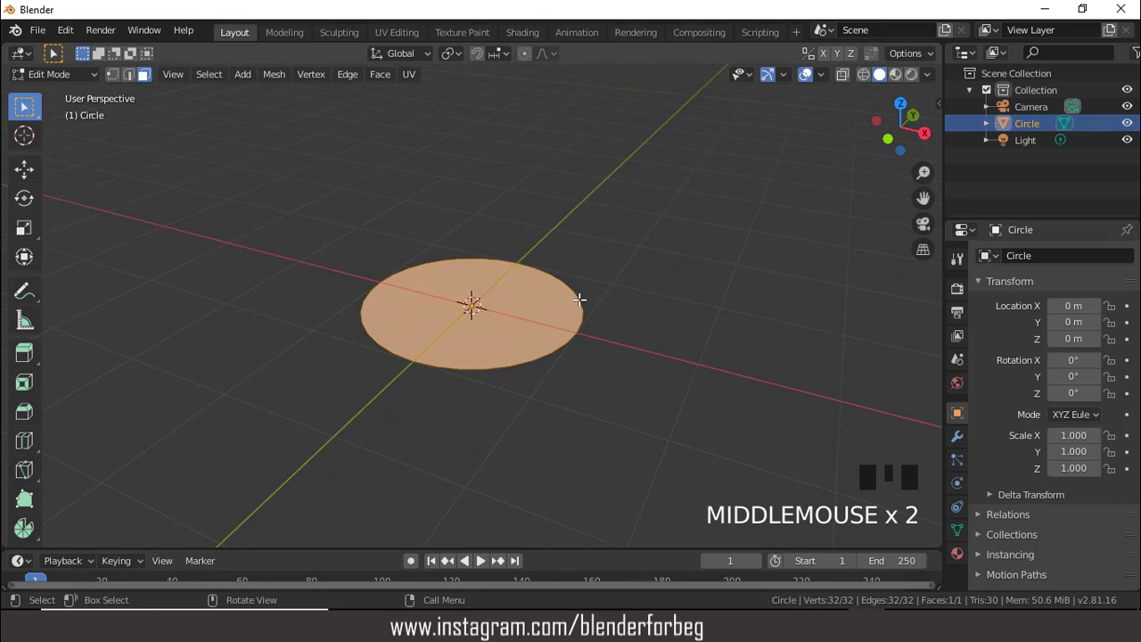
pyautogui.press('i')
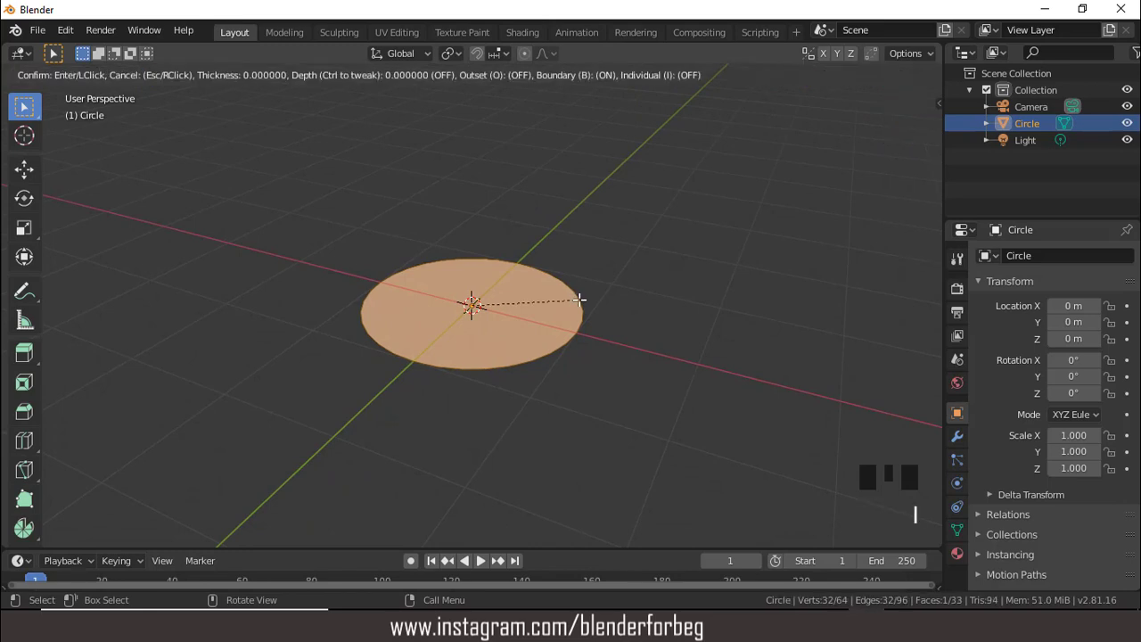
pyautogui.click(554, 298)
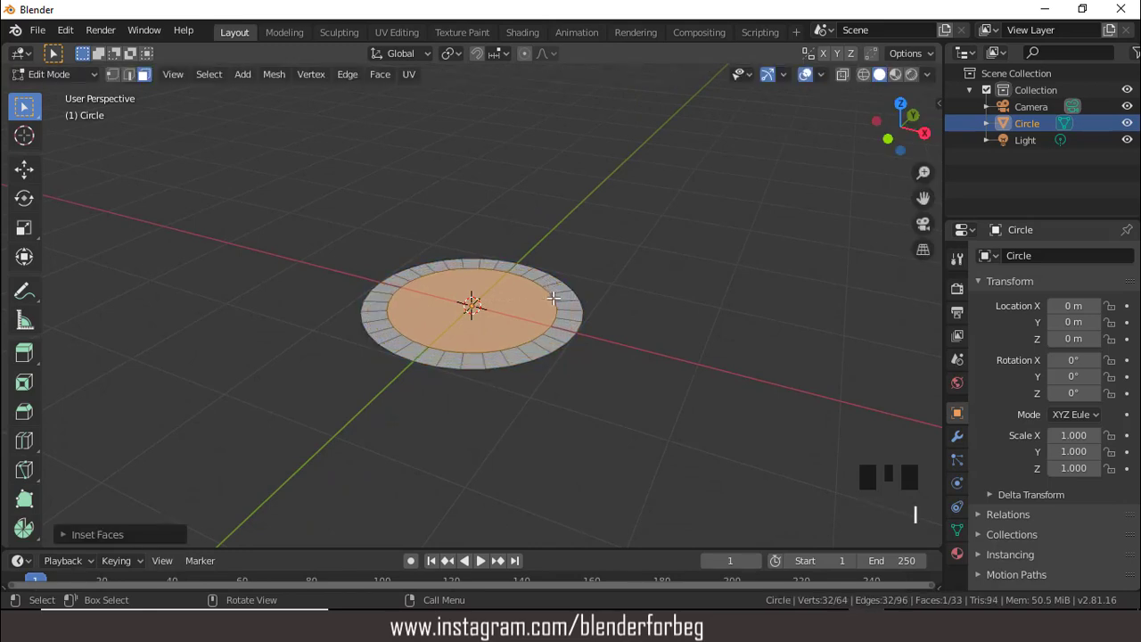
pyautogui.press('KP_7')
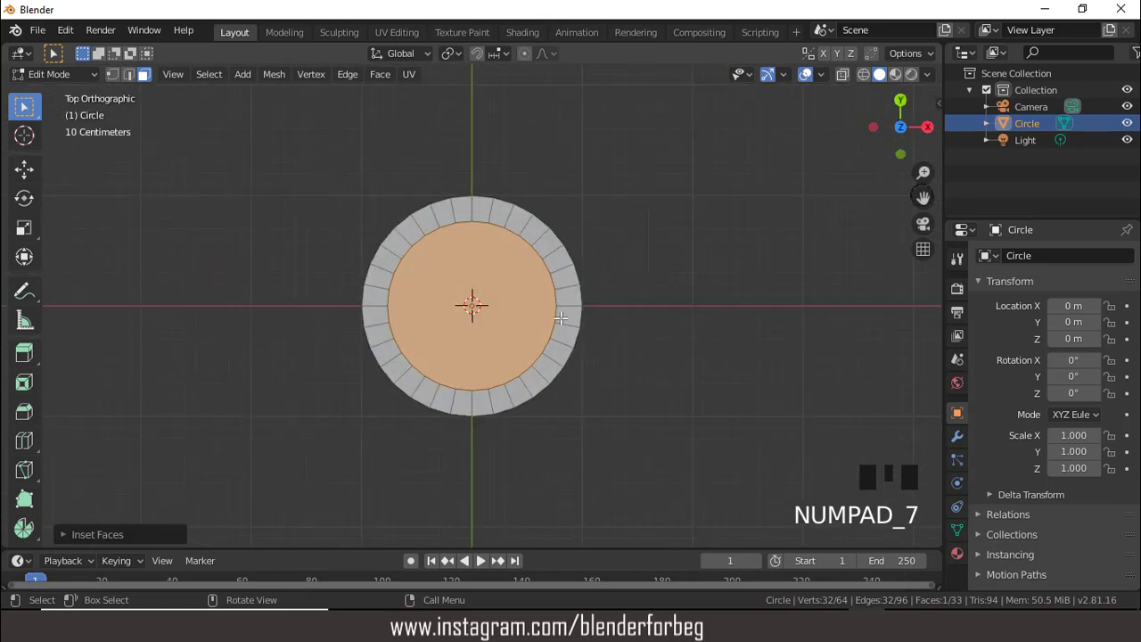
pyautogui.press('i')
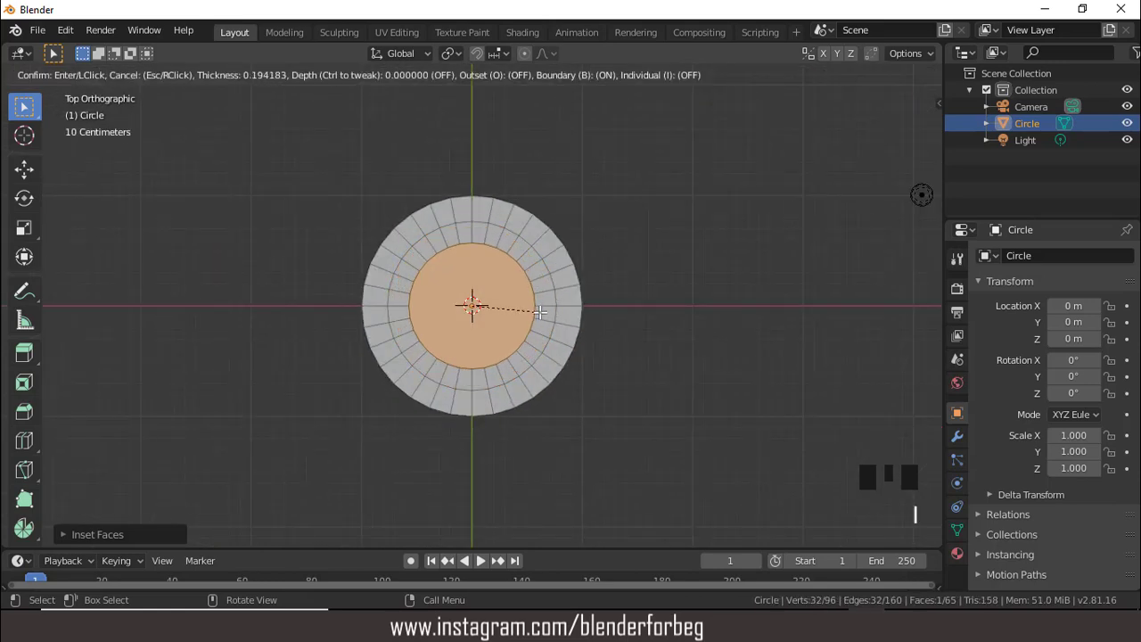
pyautogui.click(539, 311)
pyautogui.press('i')
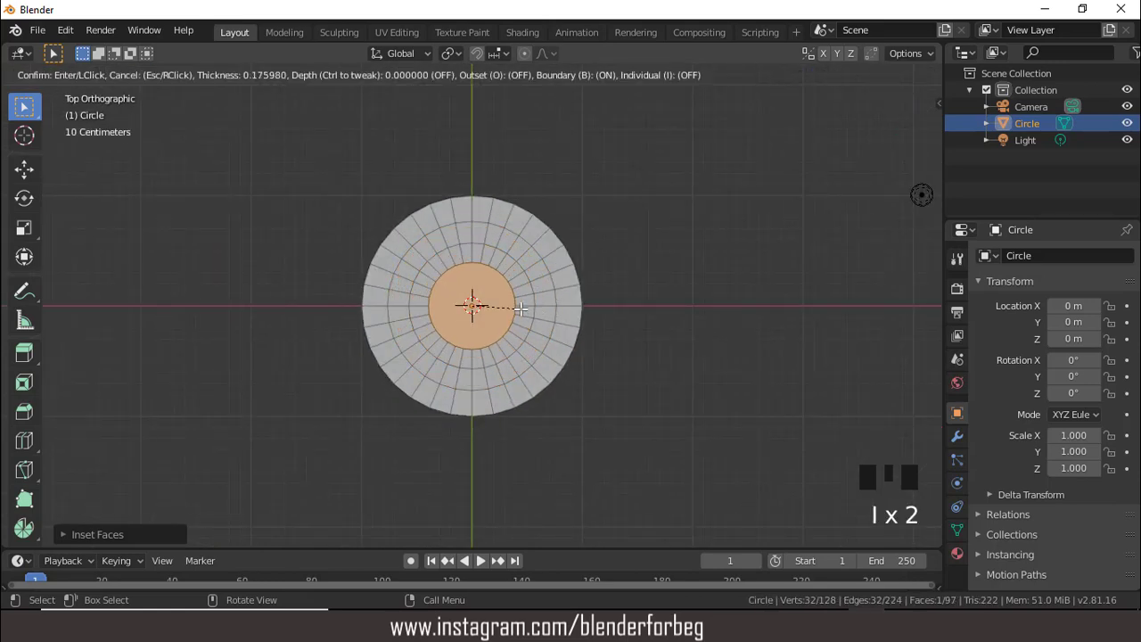
pyautogui.click(517, 308)
# Step: Enable proportional editing and, from the front view, raise the central face about 0.1 m so the disc domes smoothly
pyautogui.moveTo(472, 303); pyautogui.dragTo(512, 195, button='middle')
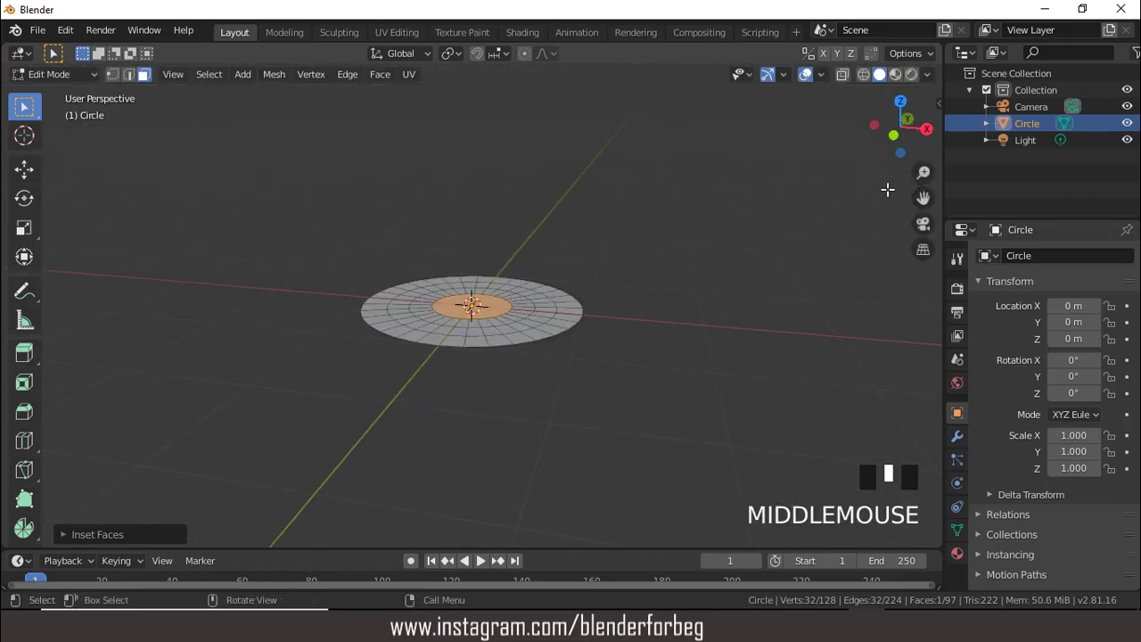
pyautogui.moveTo(923, 172); pyautogui.dragTo(923, 147)
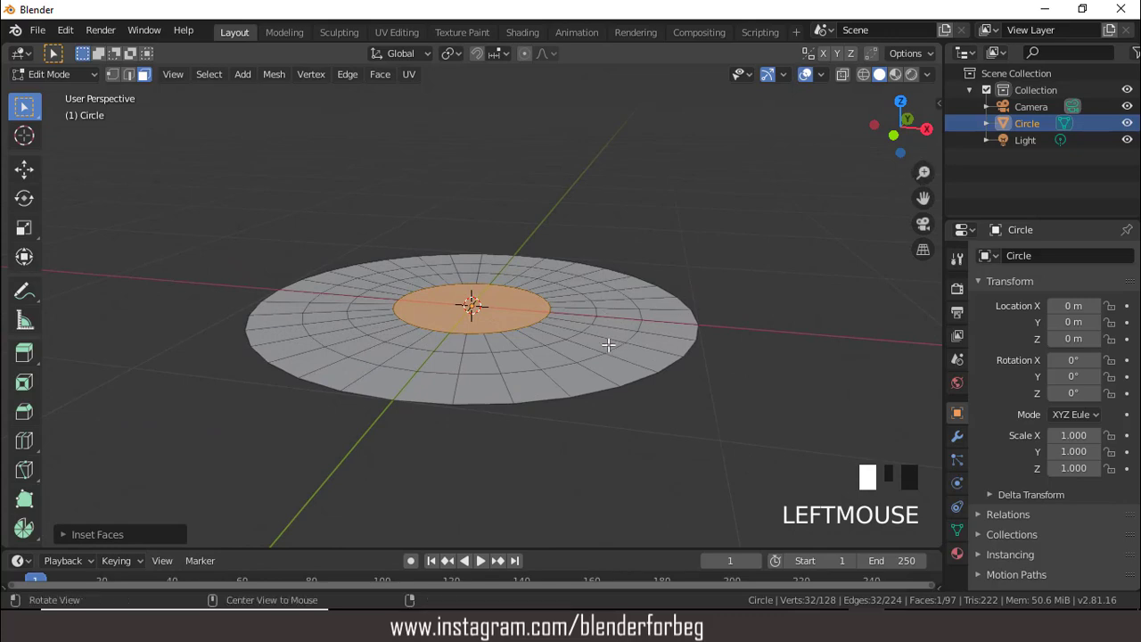
pyautogui.moveTo(606, 339); pyautogui.dragTo(526, 286, button='middle')
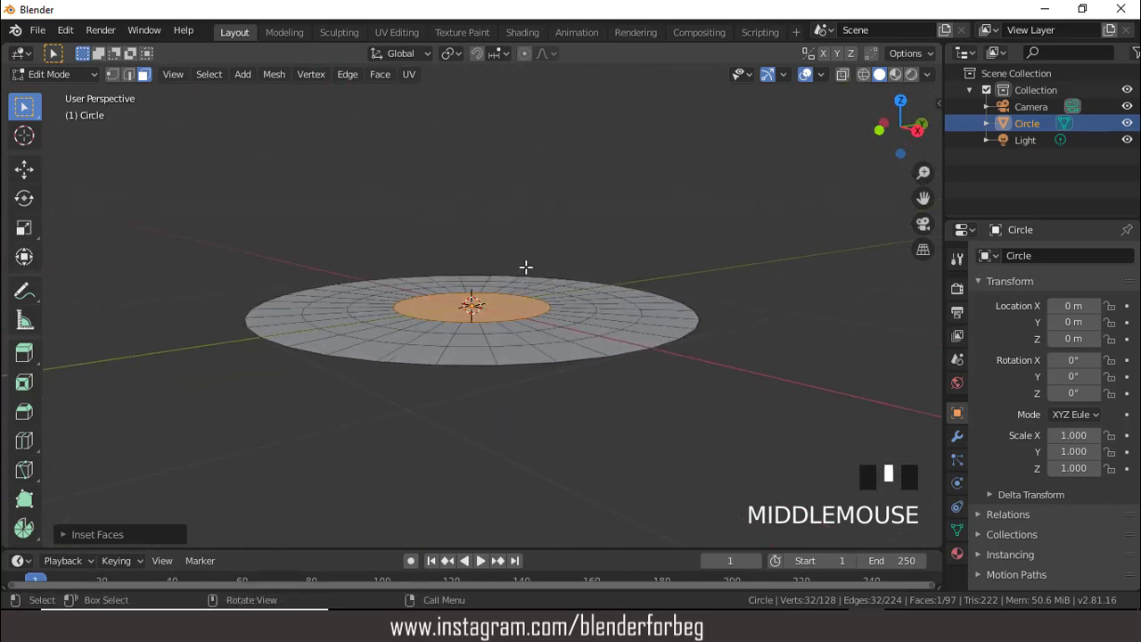
pyautogui.click(523, 52)
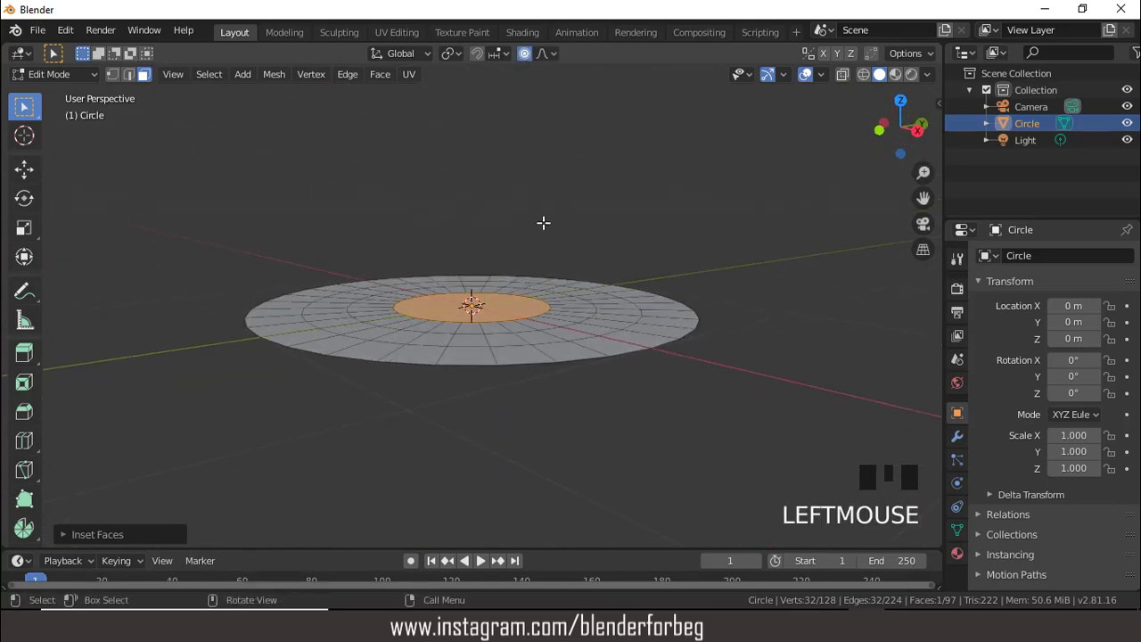
pyautogui.press('KP_1')
pyautogui.press('g')
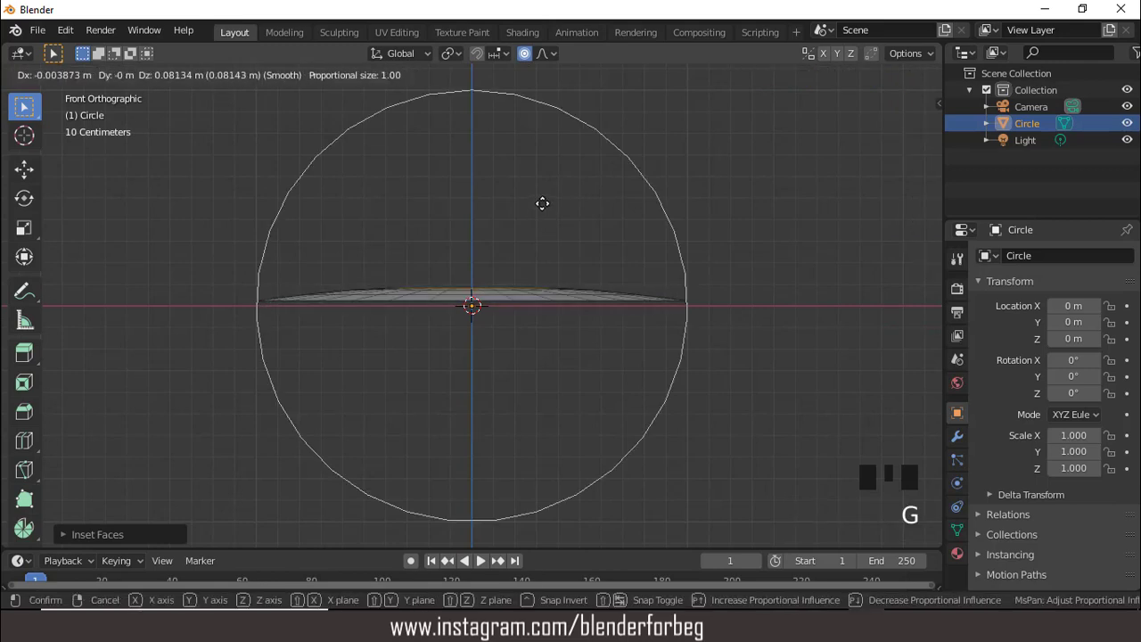
pyautogui.click(542, 203)
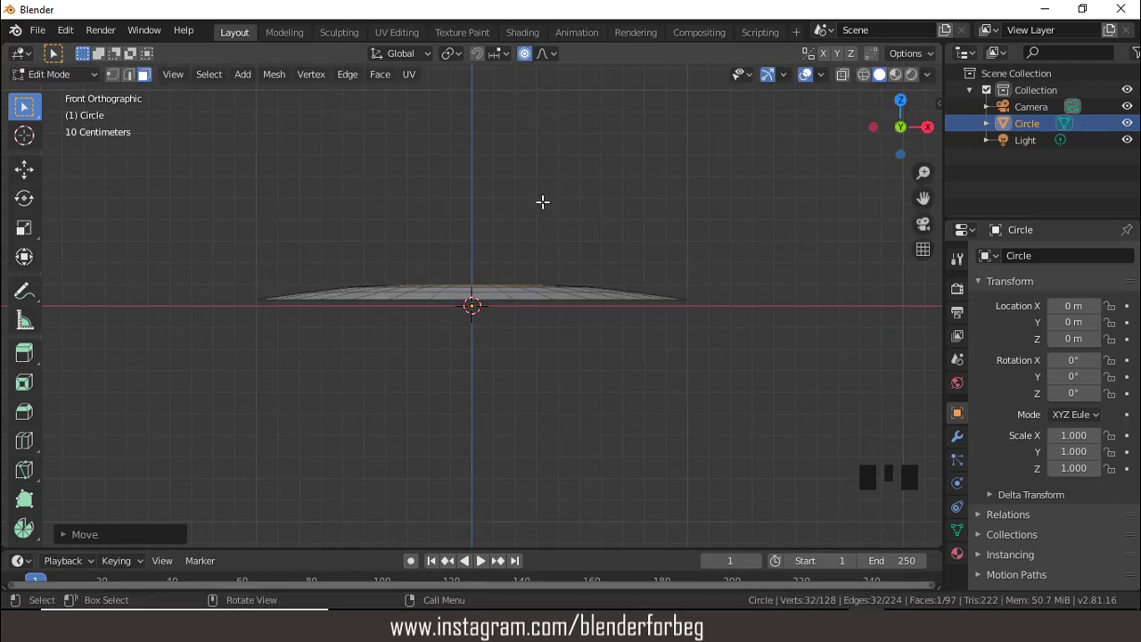
pyautogui.moveTo(542, 202); pyautogui.dragTo(527, 262, button='middle')
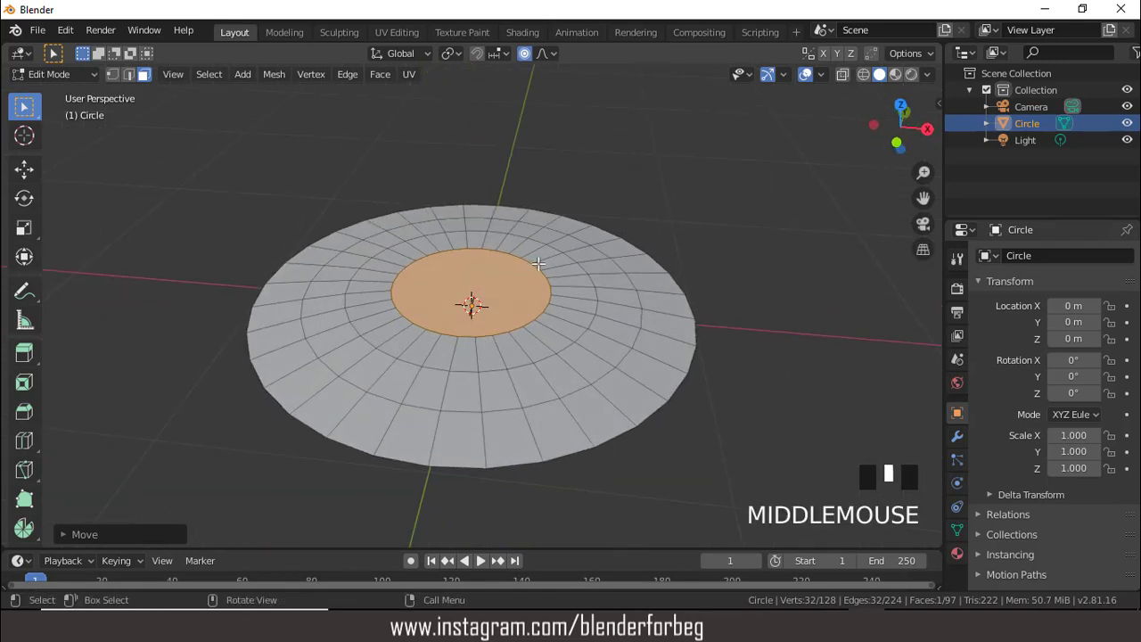
# Step: Return to Object Mode and add a Subdivision Surface modifier to the domed disc
pyautogui.press('Tab')
pyautogui.click(957, 436)
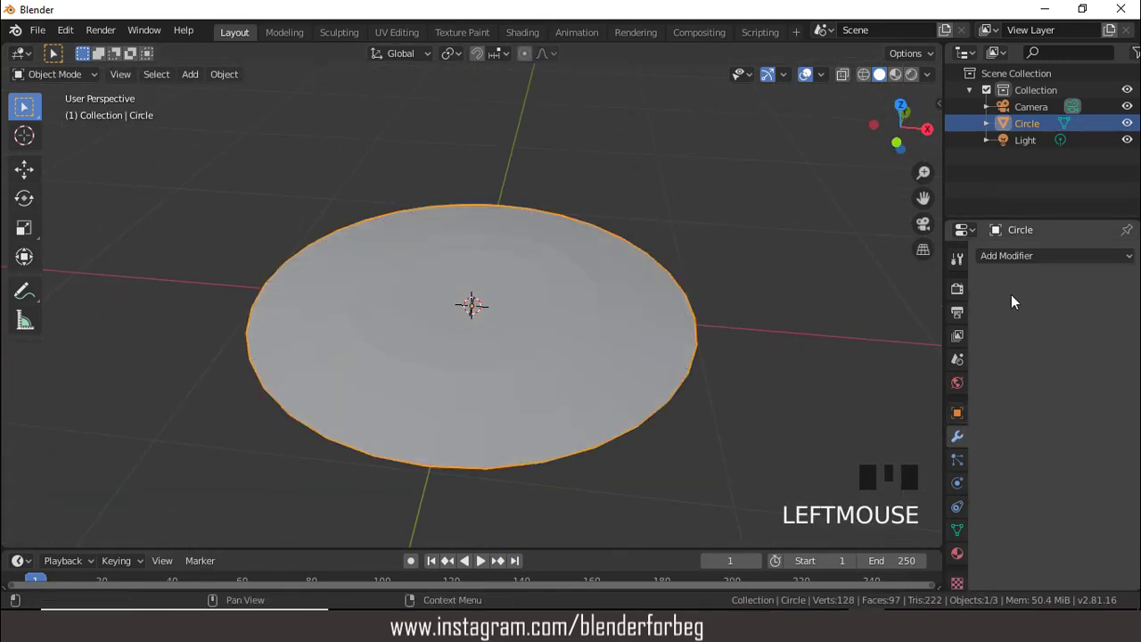
pyautogui.click(1009, 257)
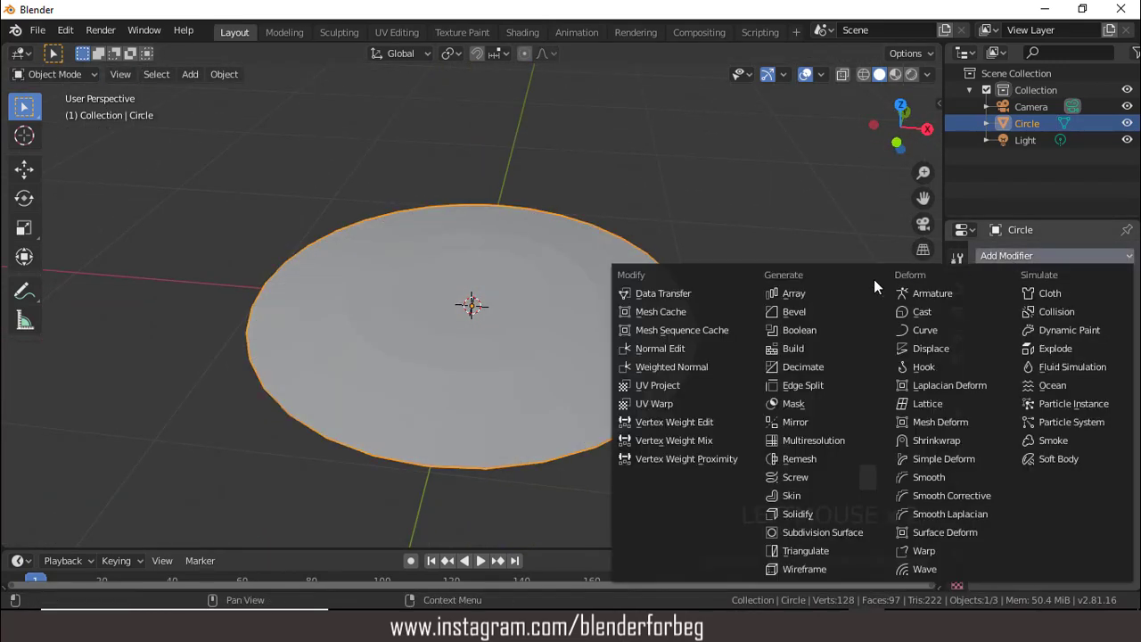
pyautogui.click(823, 532)
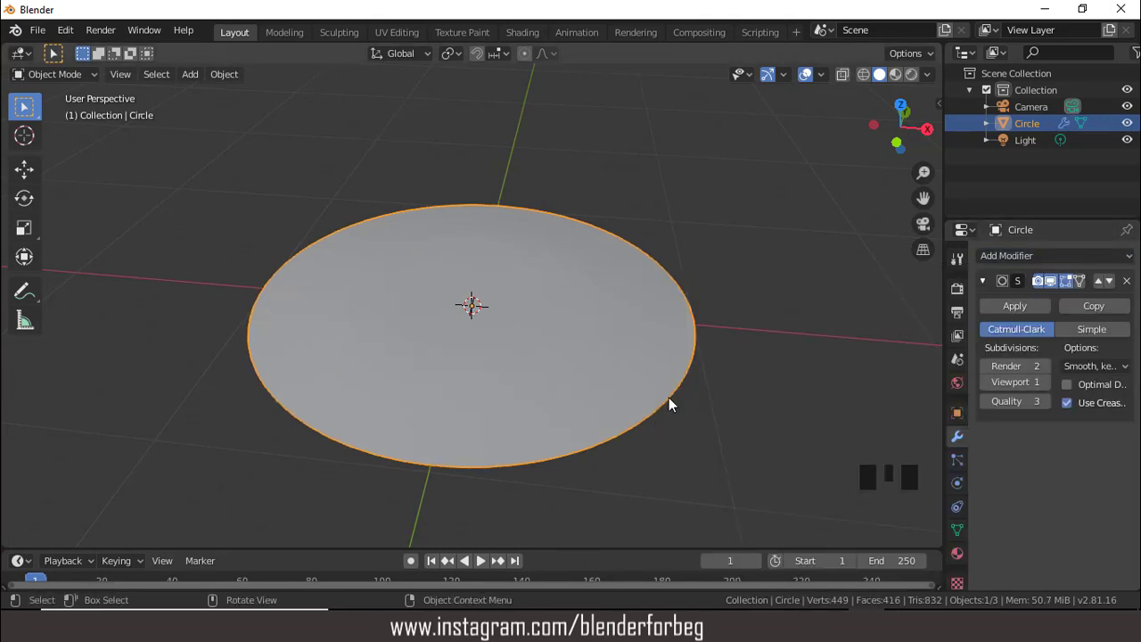
pyautogui.moveTo(669, 397); pyautogui.dragTo(643, 359, button='middle')
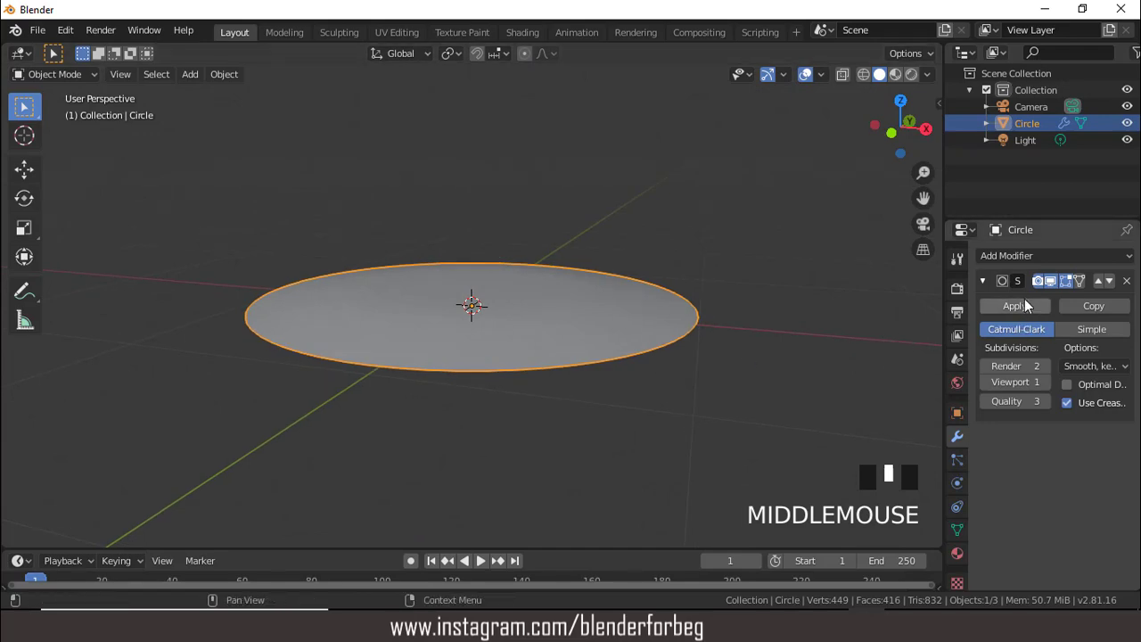
pyautogui.press('Tab')
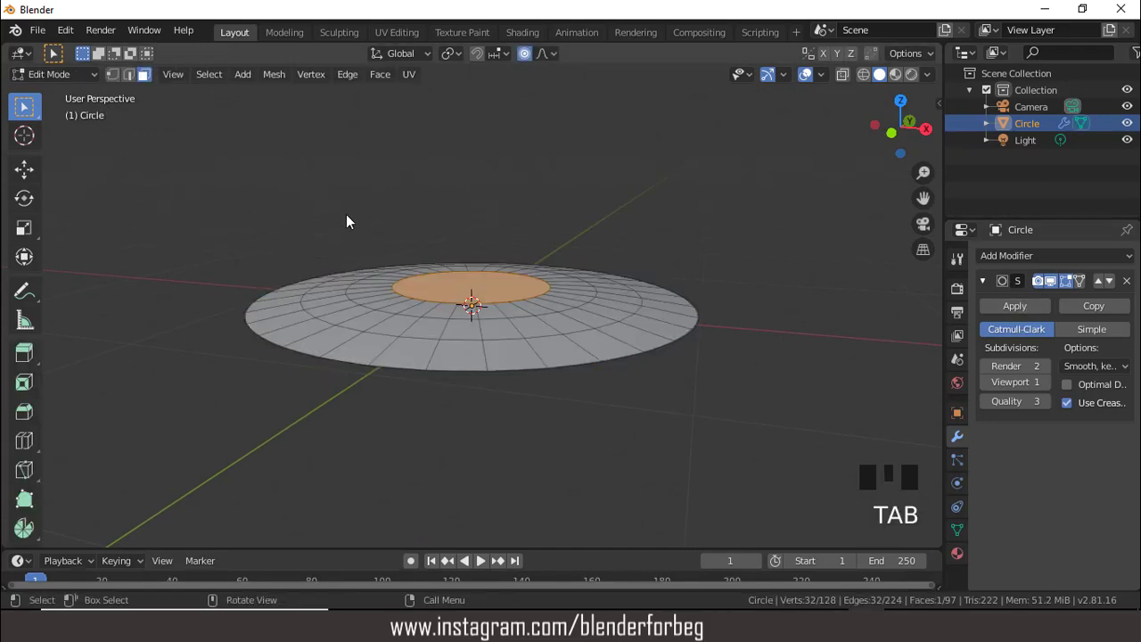
pyautogui.moveTo(633, 298); pyautogui.dragTo(596, 285, button='middle')
pyautogui.press('Tab')
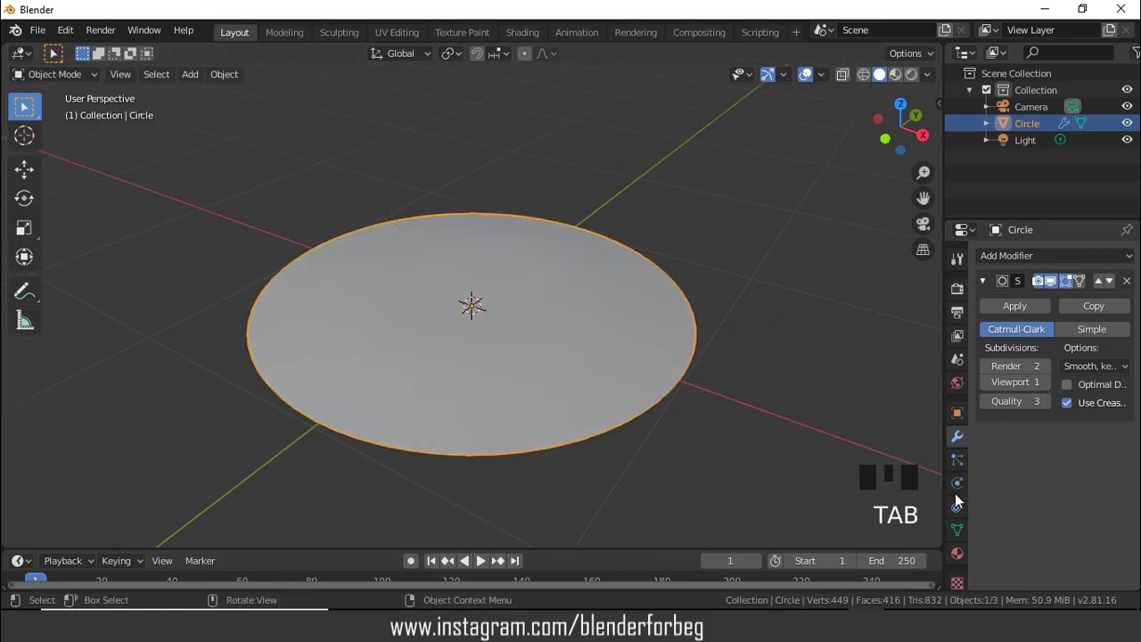
# Step: Create a first material on the disc with a slightly darkened red base color, hue 0.029 and saturation 0.962
pyautogui.click(958, 552)
pyautogui.click(1066, 332)
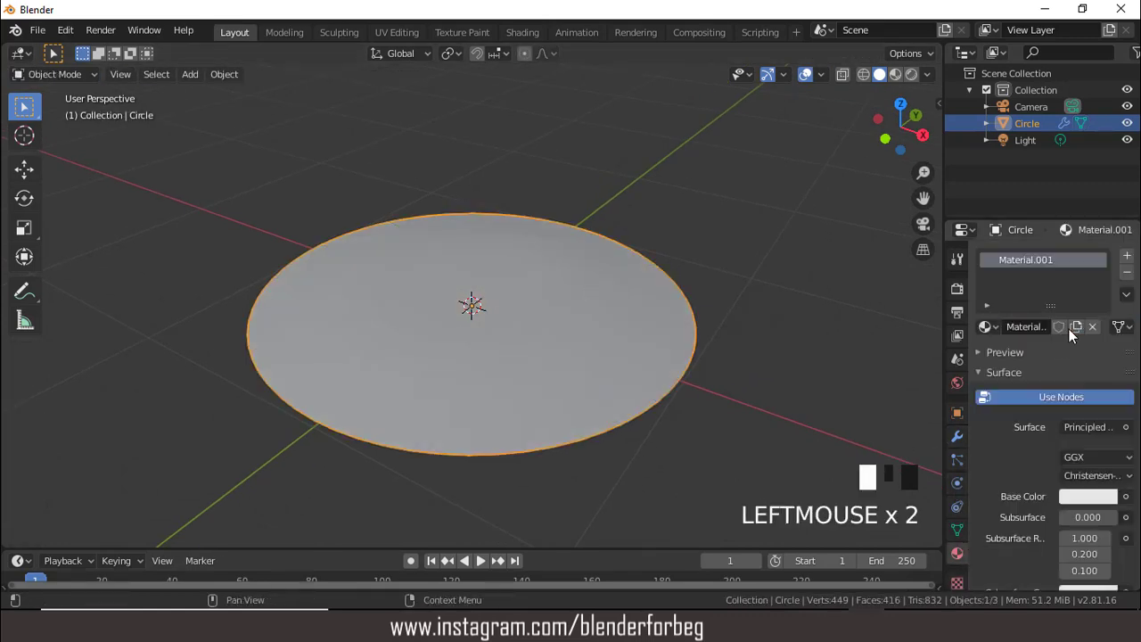
pyautogui.click(1086, 494)
pyautogui.click(1089, 496)
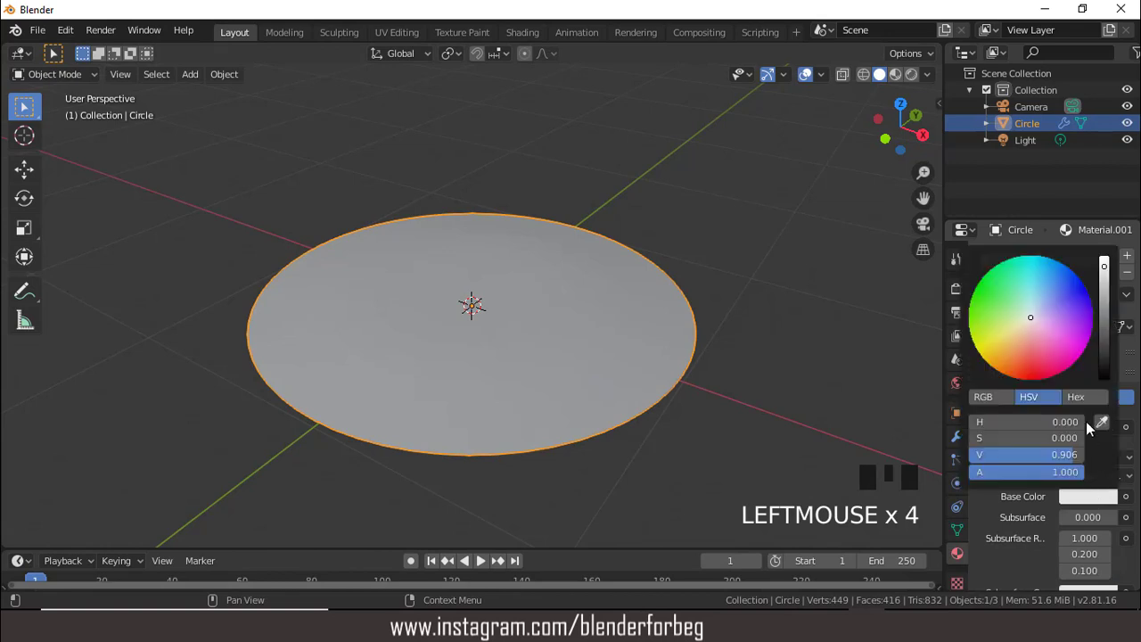
pyautogui.moveTo(1032, 319); pyautogui.dragTo(1020, 376)
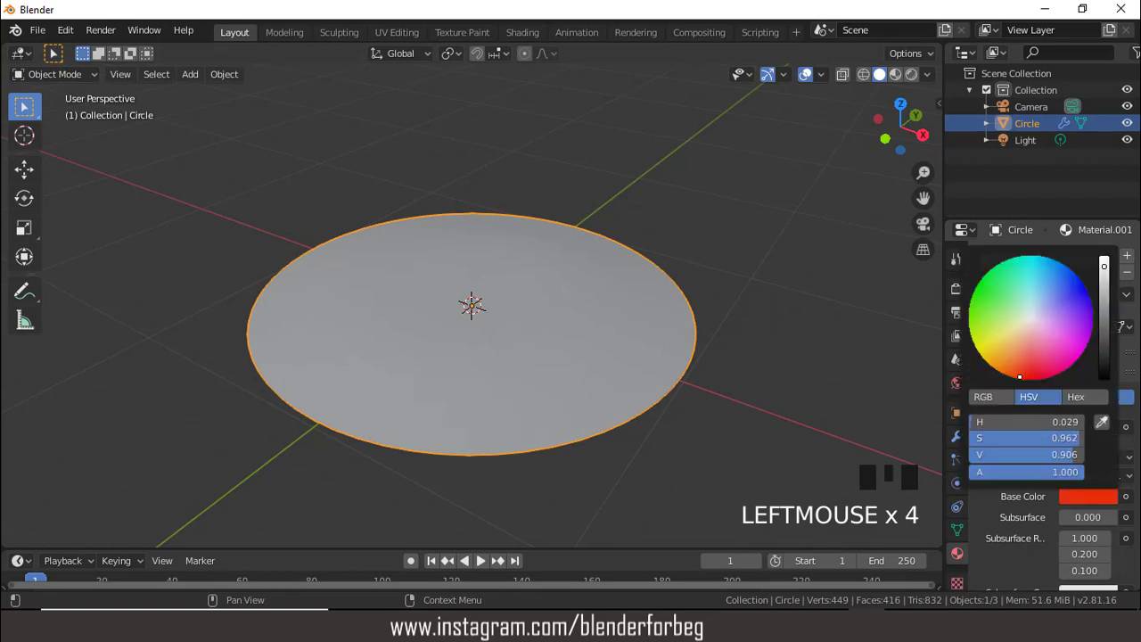
pyautogui.moveTo(1104, 268); pyautogui.dragTo(1102, 294)
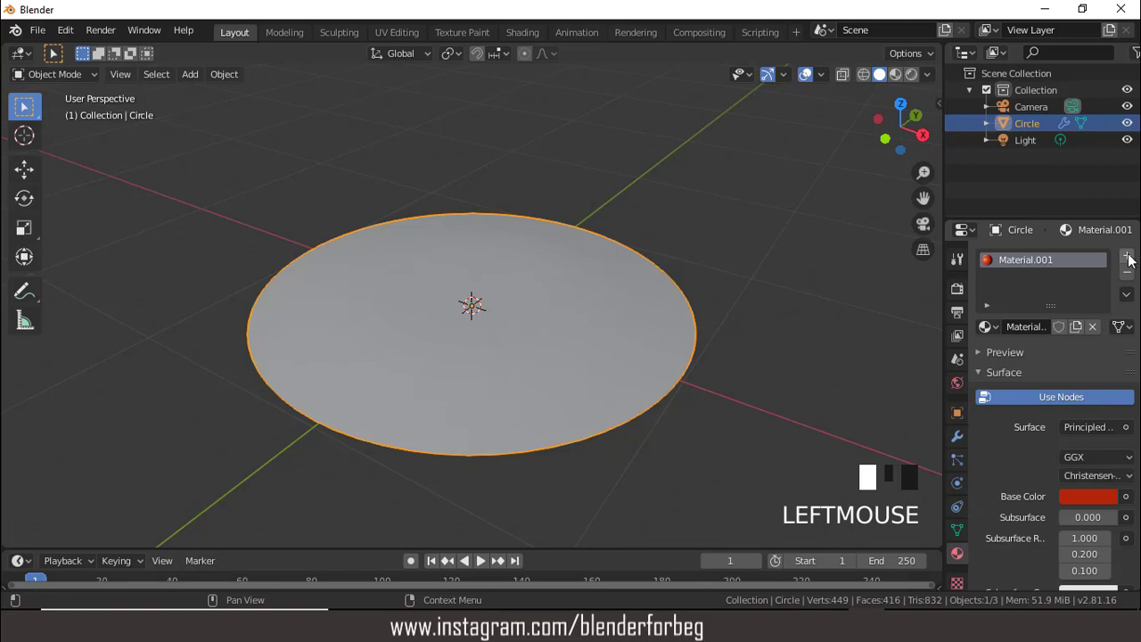
# Step: Add a second material slot with a new material in darkened blue, hue 0.608 and saturation 0.995
pyautogui.click(1127, 256)
pyautogui.click(1056, 354)
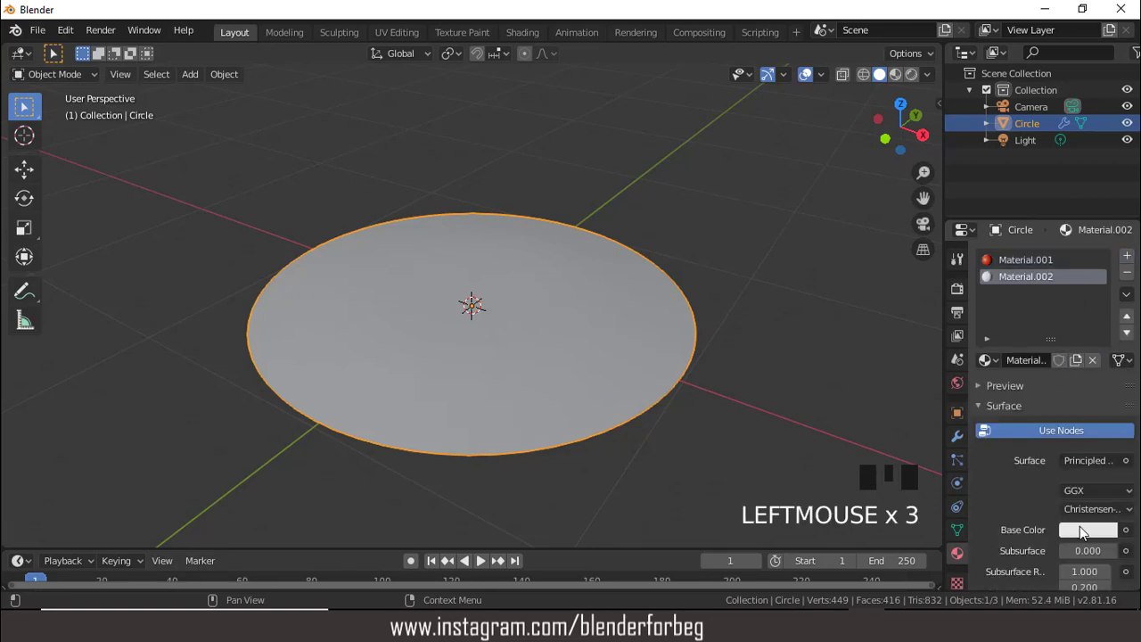
pyautogui.click(1080, 528)
pyautogui.click(1071, 308)
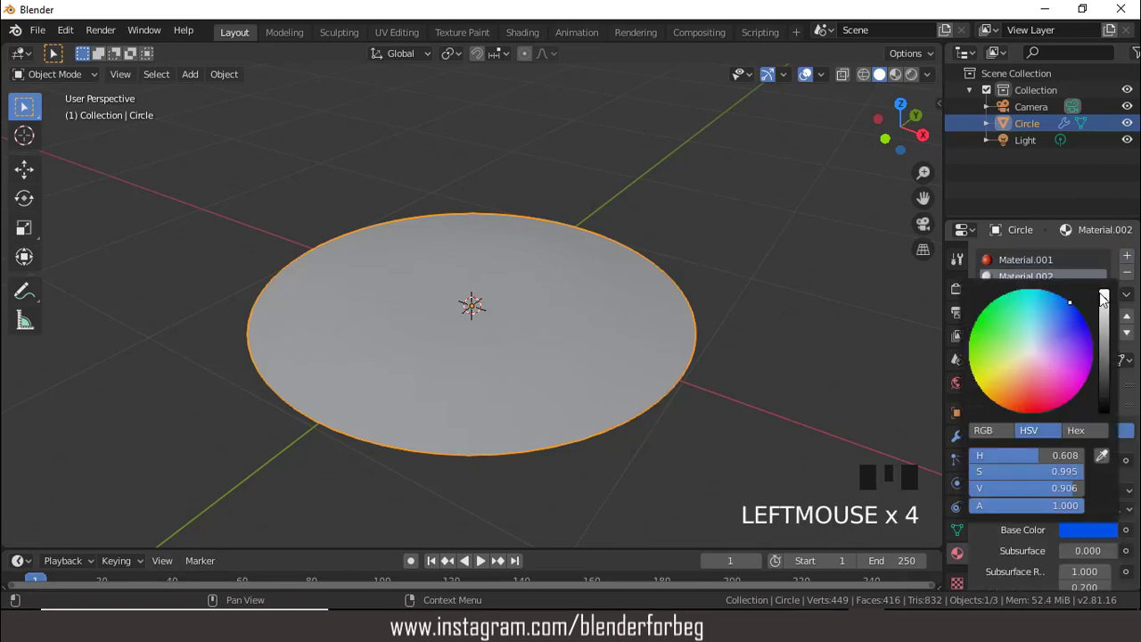
pyautogui.moveTo(1104, 300); pyautogui.dragTo(1103, 313)
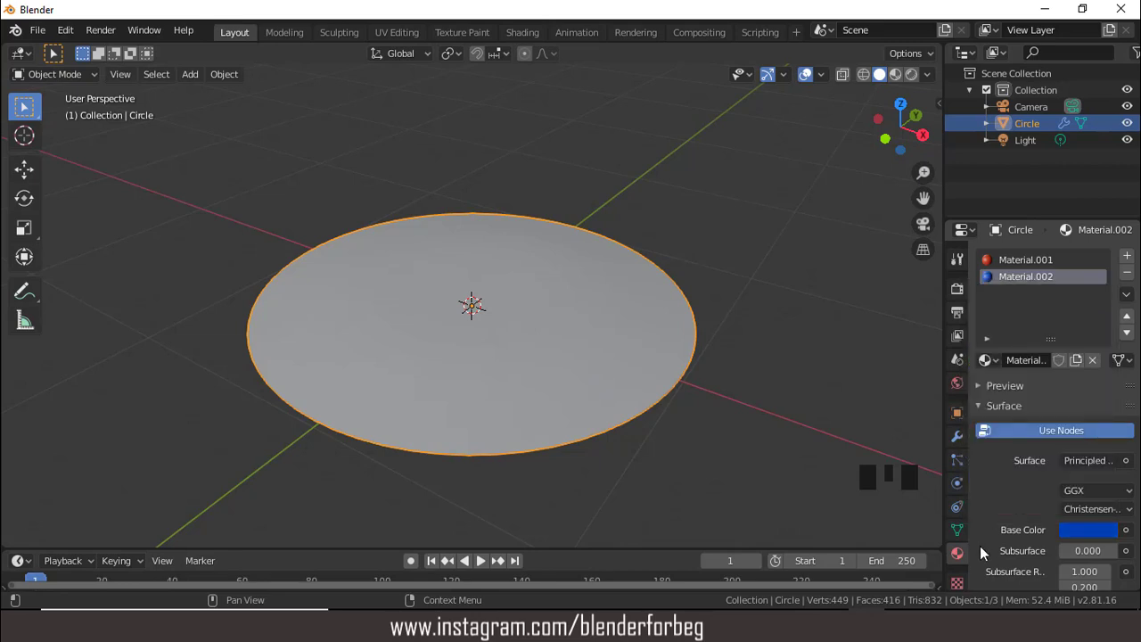
# Step: Add a third material slot with a new material and darken its base color slightly to light grey
pyautogui.click(1127, 256)
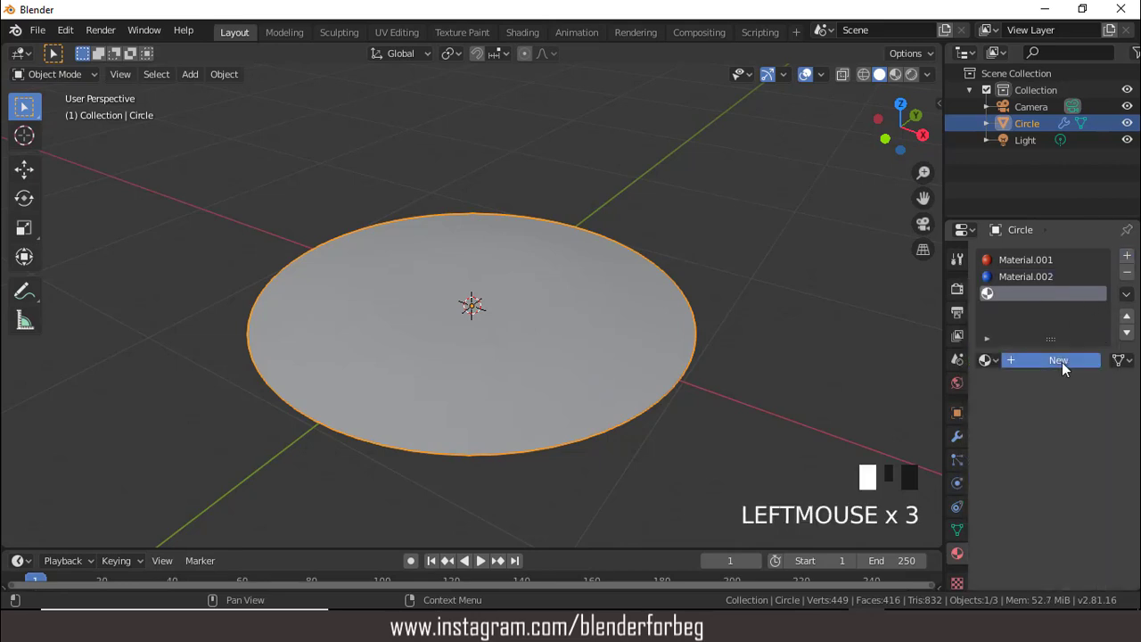
pyautogui.click(1062, 362)
pyautogui.click(1091, 536)
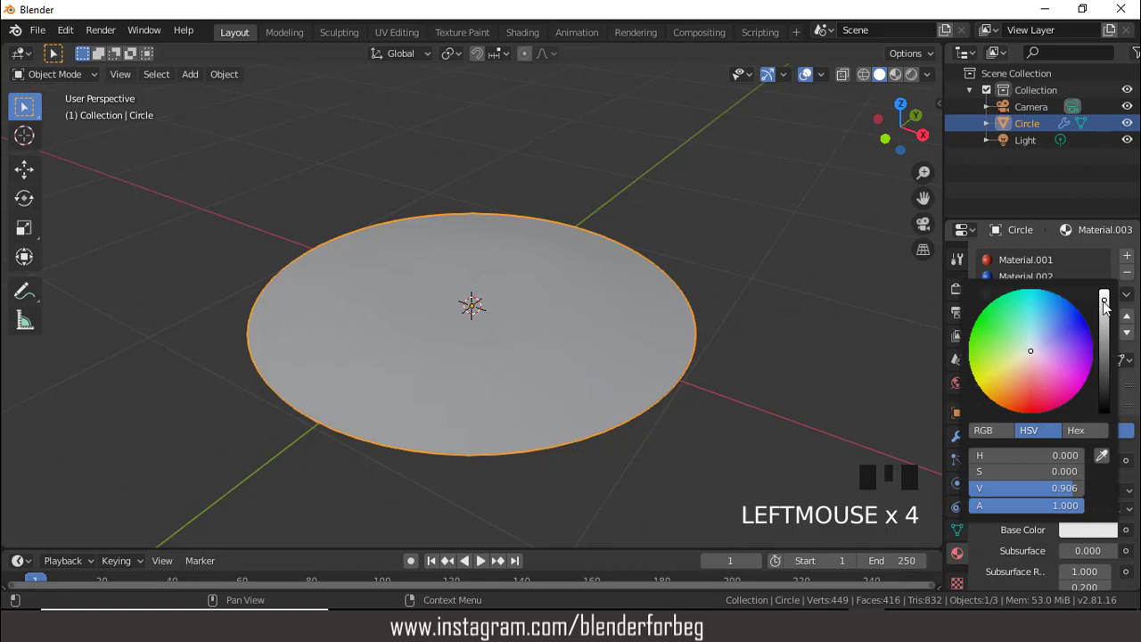
pyautogui.moveTo(1104, 303); pyautogui.dragTo(1104, 313)
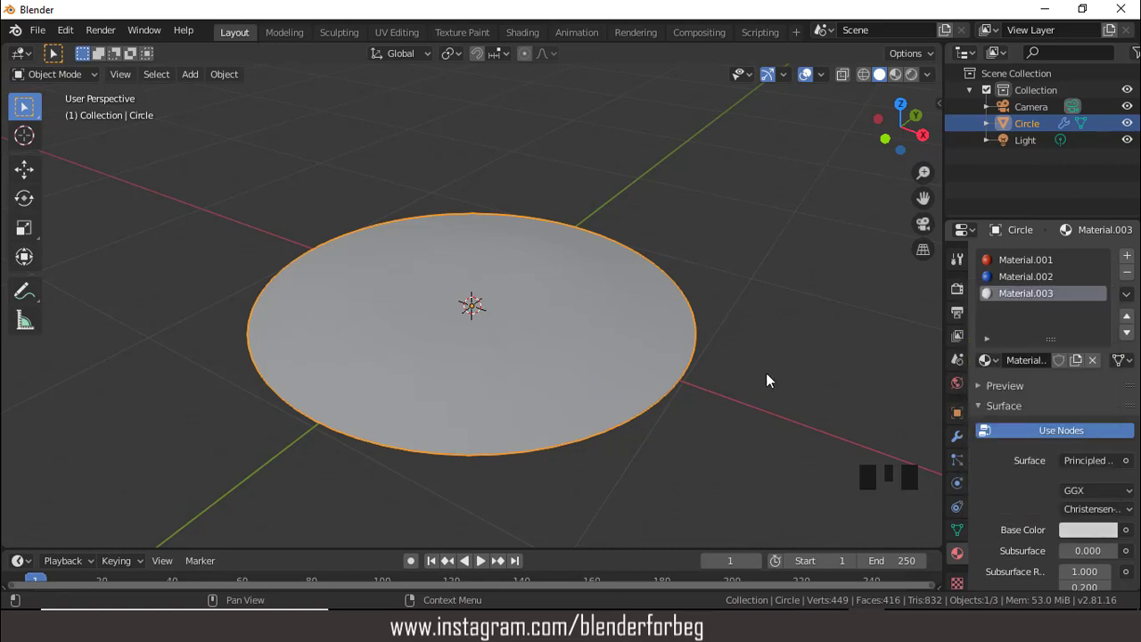
# Step: In Edit Mode with material preview shading, assign the light grey Material.003 to the second ring of faces from the disc's rim
pyautogui.press('Tab')
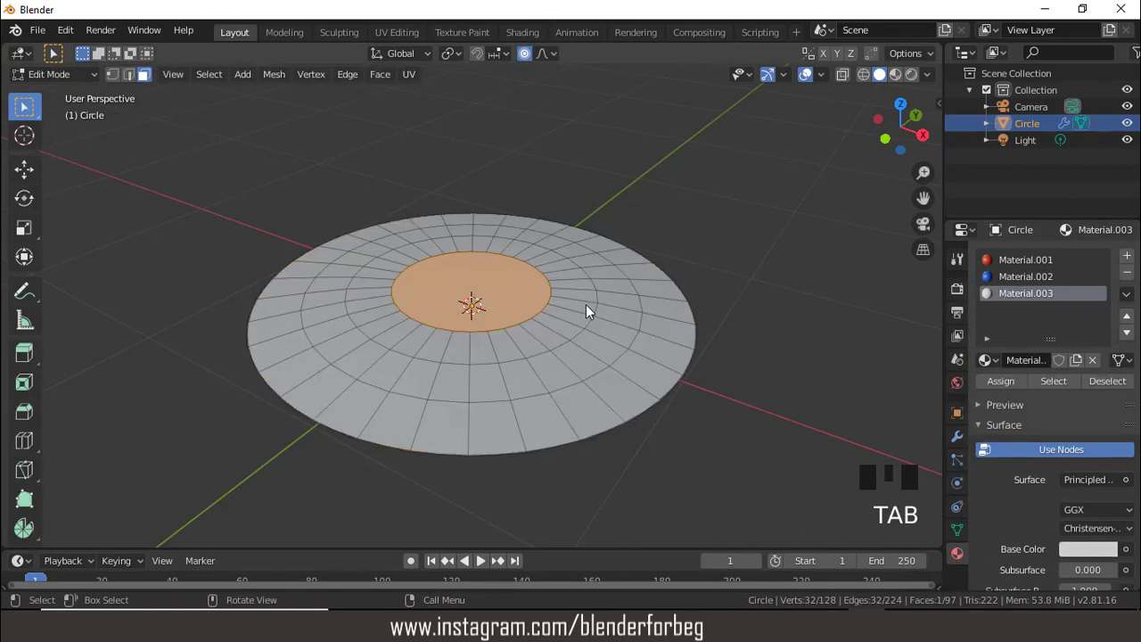
pyautogui.click(896, 74)
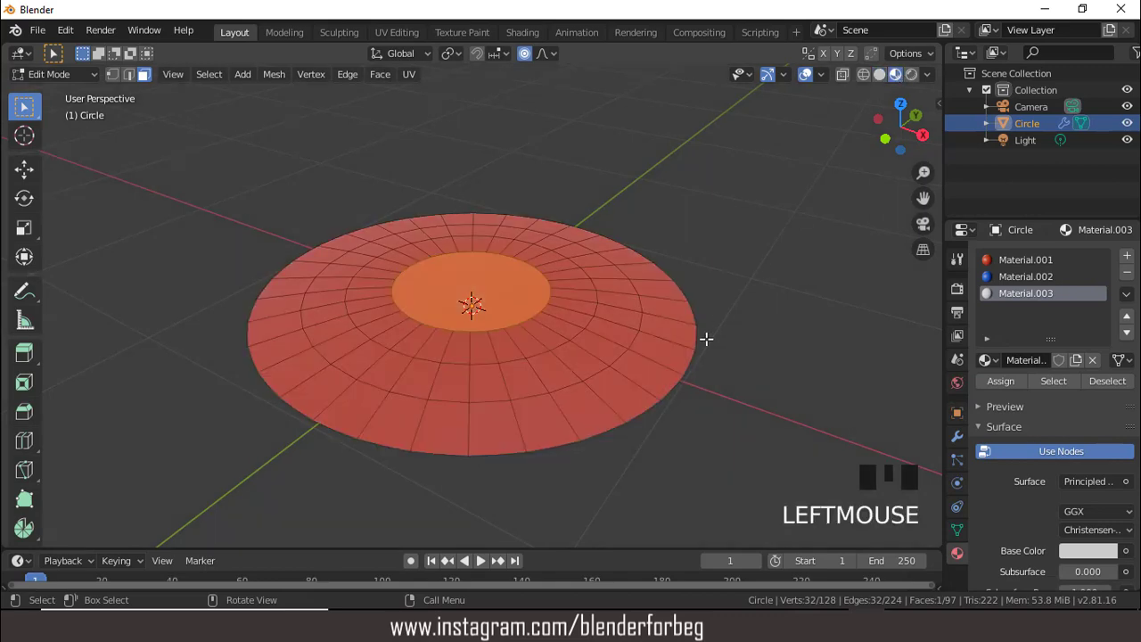
pyautogui.press('KP_7')
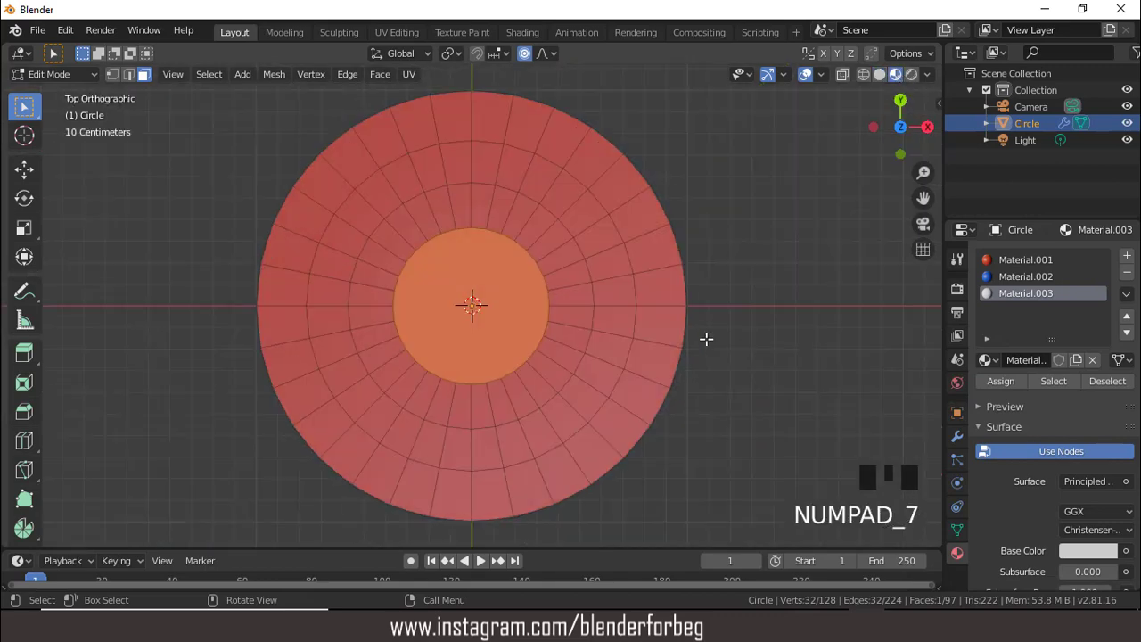
pyautogui.doubleClick(619, 304)
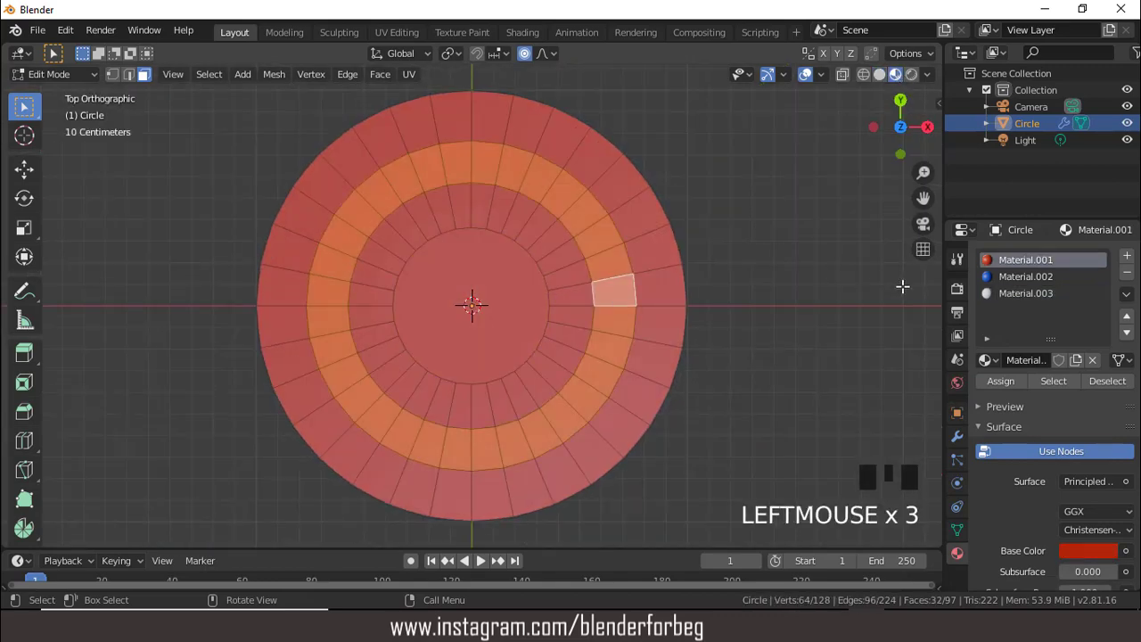
pyautogui.click(1009, 294)
pyautogui.click(1001, 381)
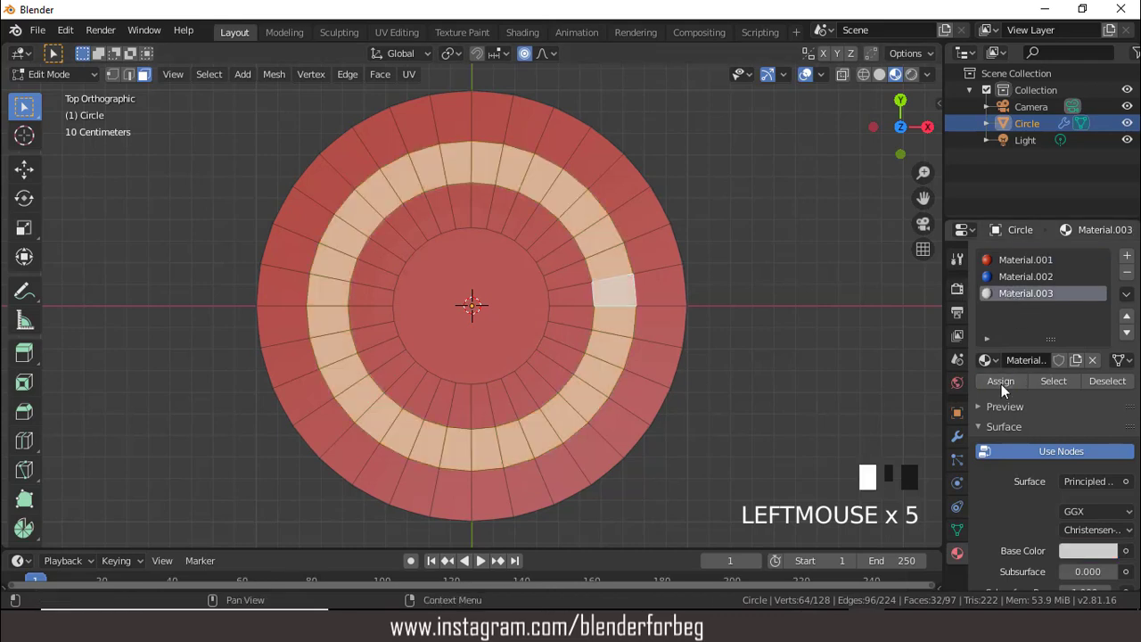
# Step: Assign the blue Material.002 to the disc's central circular face
pyautogui.click(501, 305)
pyautogui.click(501, 305)
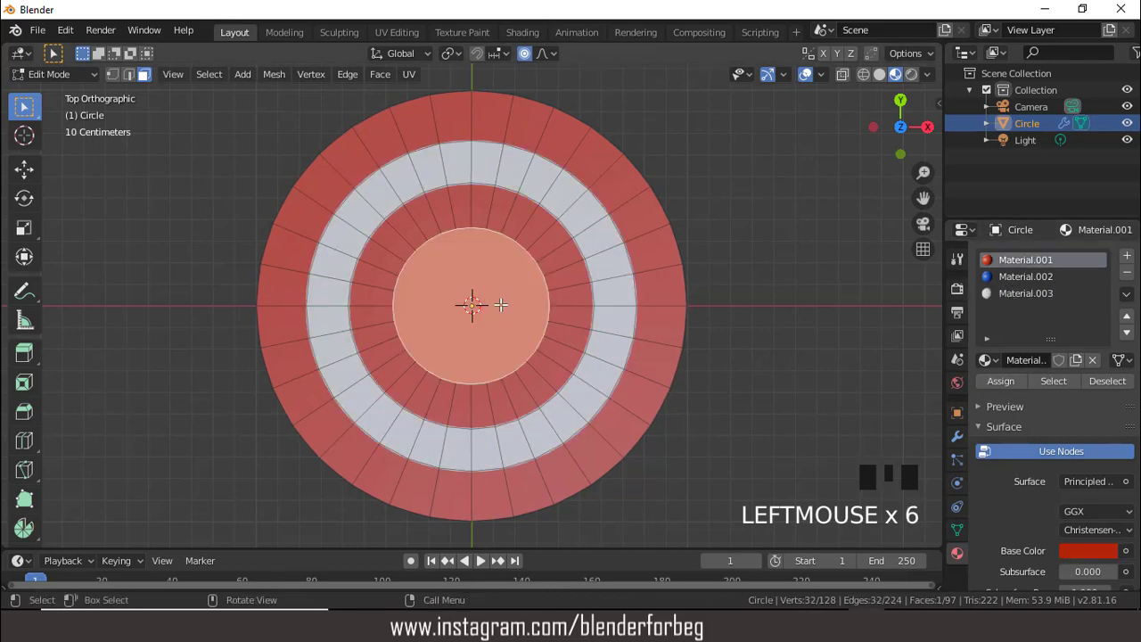
pyautogui.scroll(-1, 501, 304)
pyautogui.click(1025, 276)
pyautogui.click(999, 380)
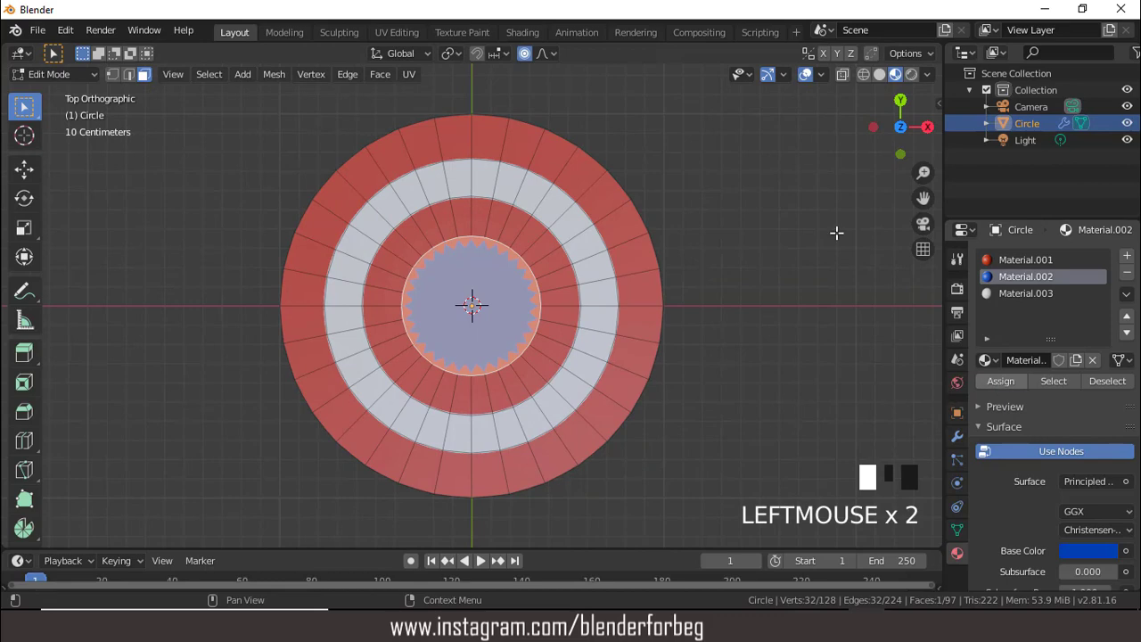
# Step: Switch to solid shading and inset the central face three times in even steps of about 0.08 m
pyautogui.moveTo(922, 174); pyautogui.dragTo(923, 129)
pyautogui.click(878, 75)
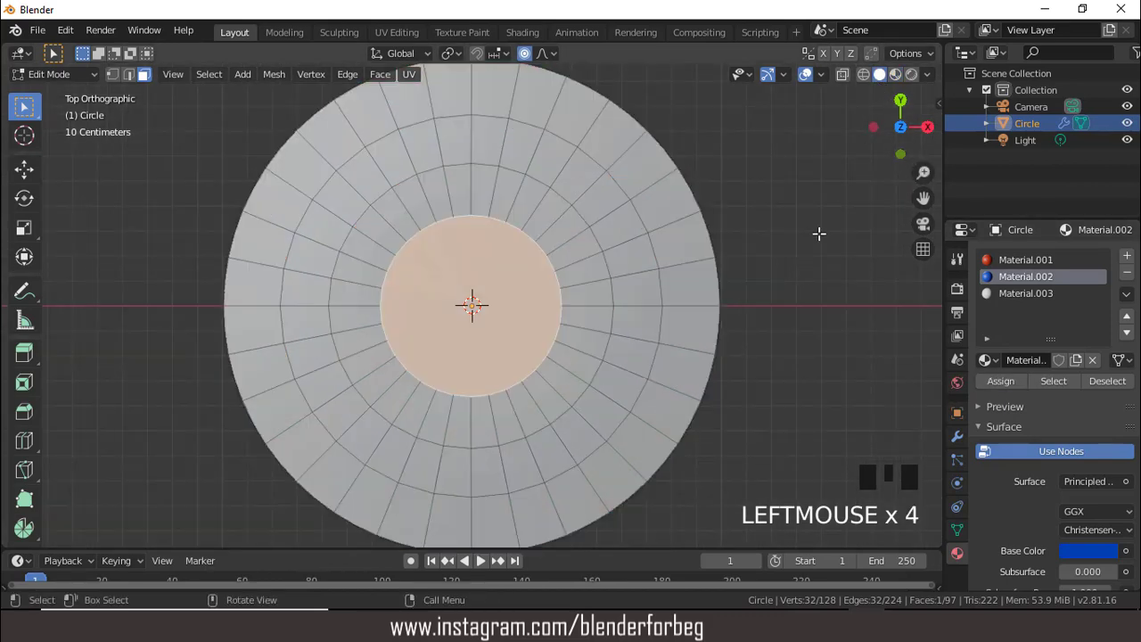
pyautogui.press('i')
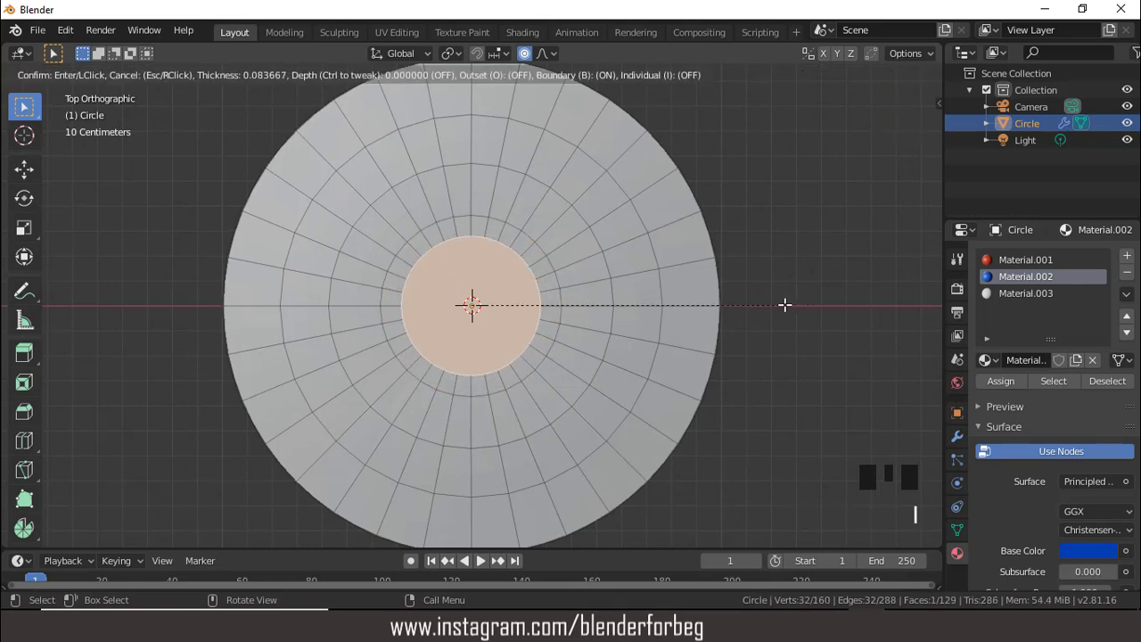
pyautogui.click(785, 305)
pyautogui.press('i')
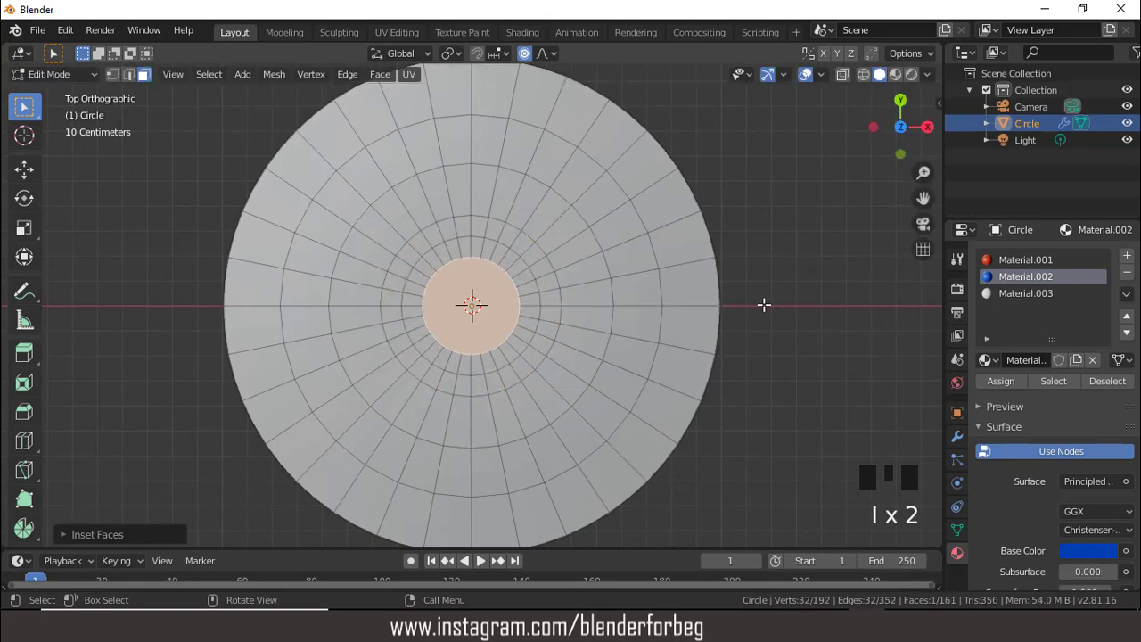
pyautogui.press('i')
pyautogui.click(740, 304)
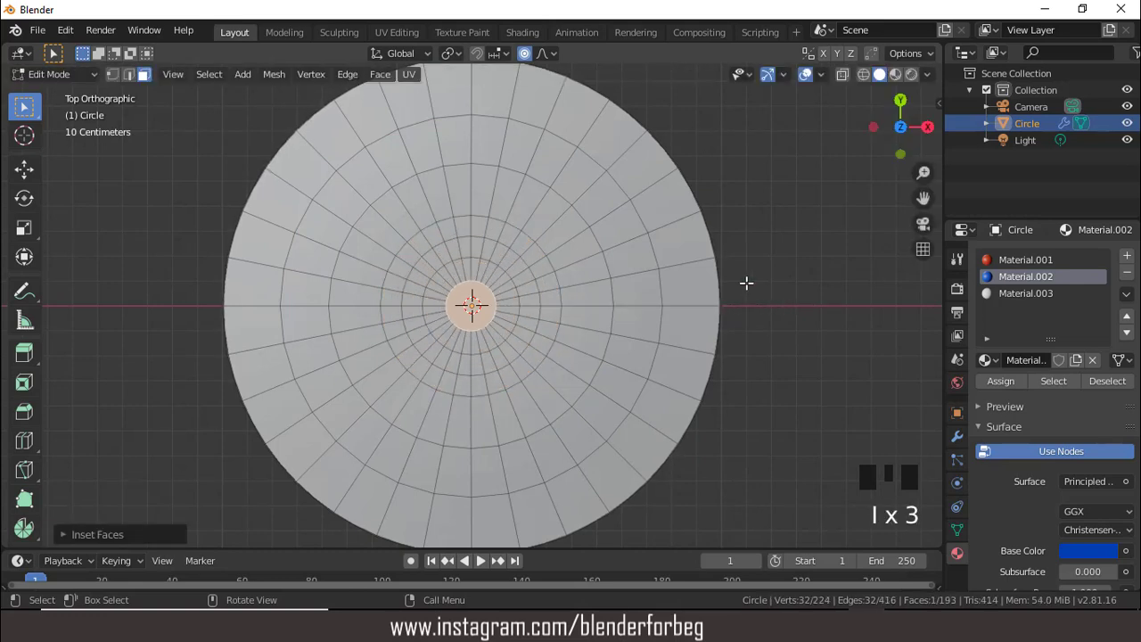
# Step: Preview the materials, return to Object Mode and apply the Subdivision Surface modifier to the disc
pyautogui.click(895, 74)
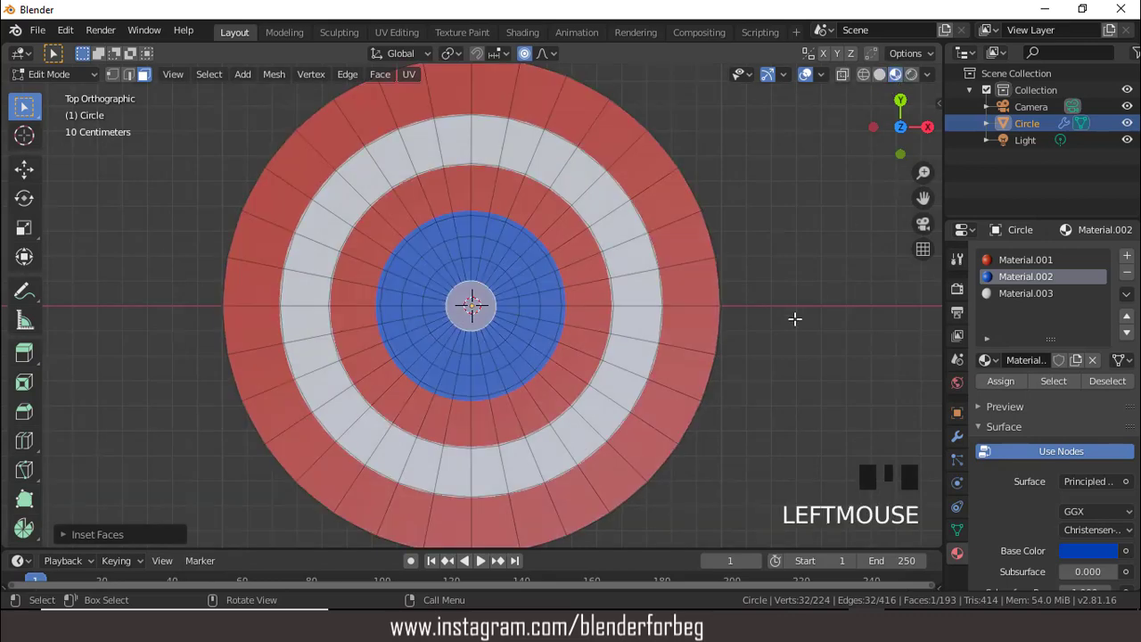
pyautogui.moveTo(794, 318); pyautogui.dragTo(756, 255, button='middle')
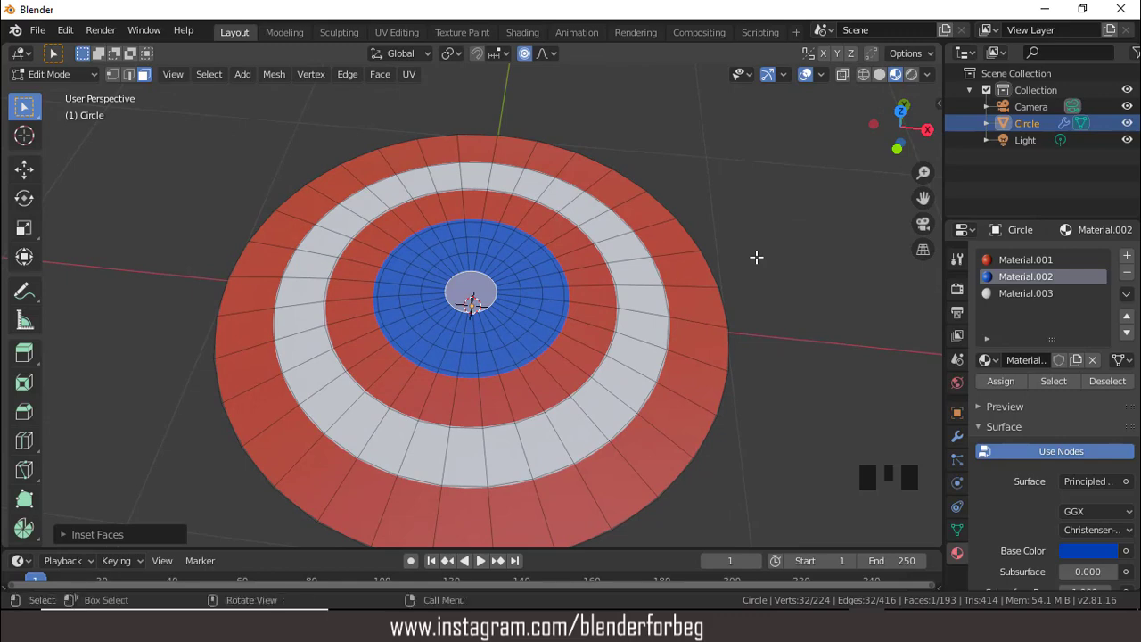
pyautogui.press('Tab')
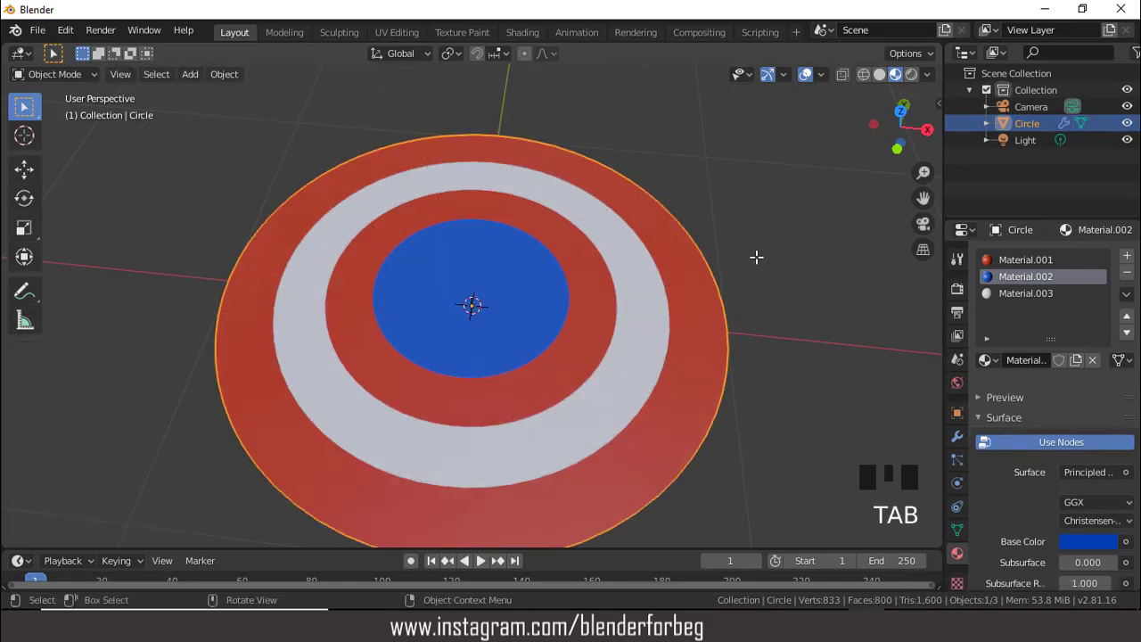
pyautogui.moveTo(754, 255)
pyautogui.mouseDown(button='middle')
pyautogui.moveTo(754, 298)
pyautogui.moveTo(741, 266)
pyautogui.mouseUp(button='middle')
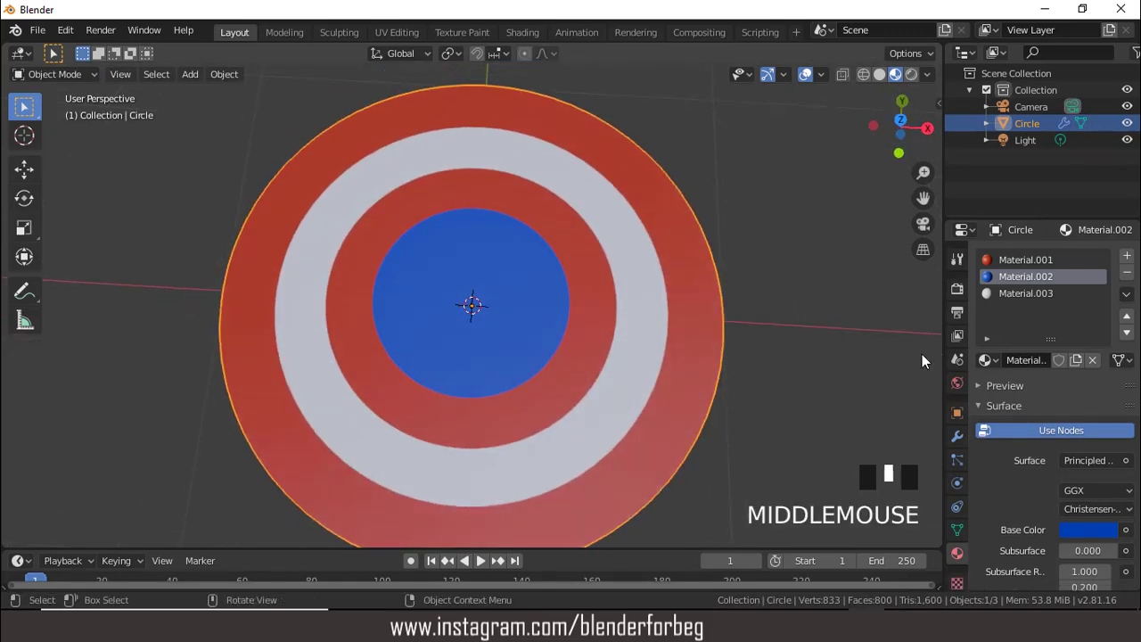
pyautogui.click(957, 436)
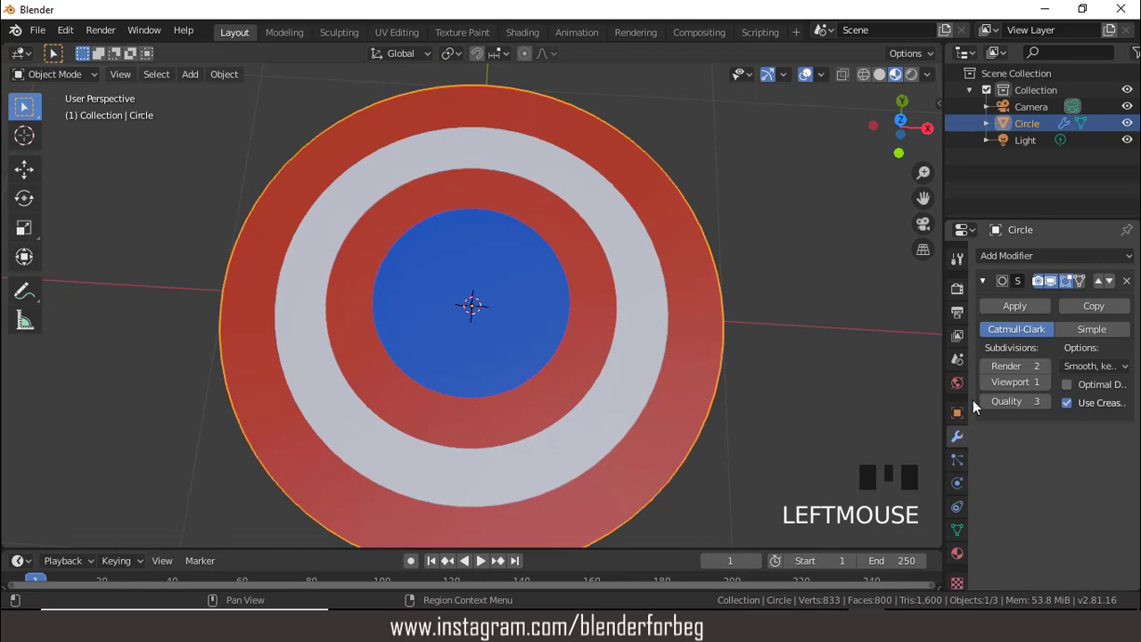
pyautogui.click(1003, 303)
# Step: In Edit Mode, select the three edge loops along the color borders and bevel them very narrowly in solid shading
pyautogui.press('Tab')
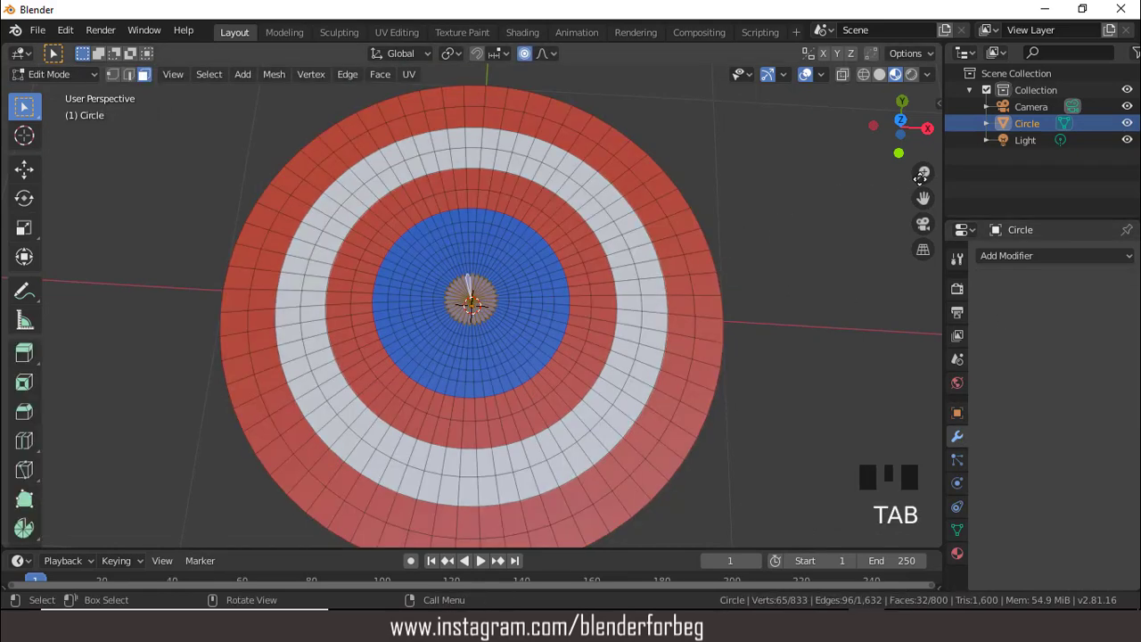
pyautogui.moveTo(923, 172); pyautogui.dragTo(924, 172)
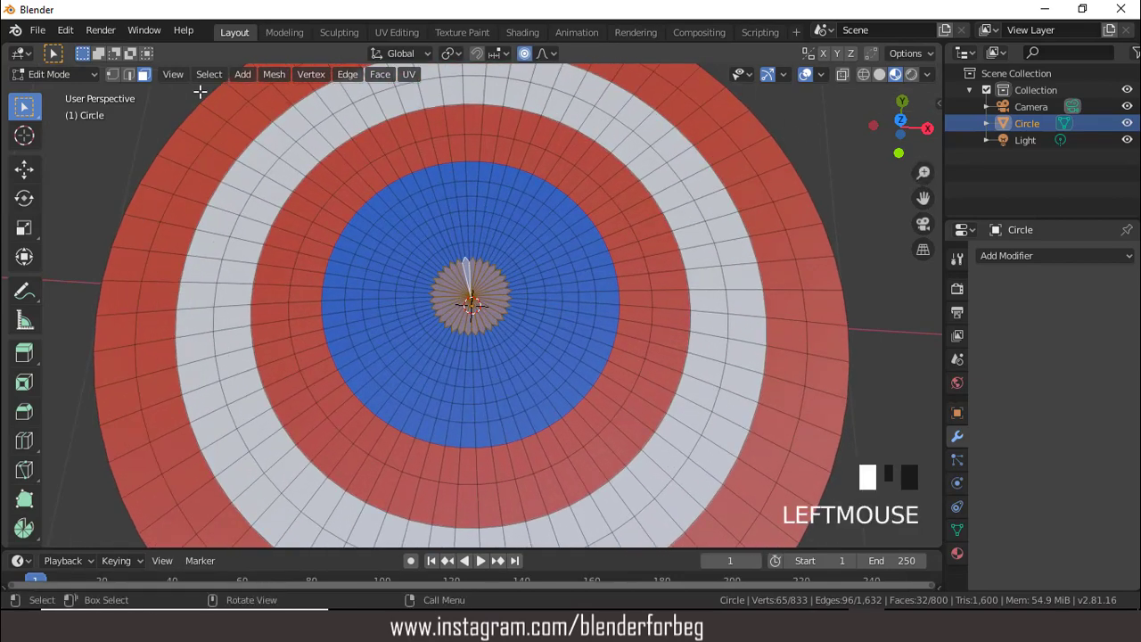
pyautogui.click(127, 75)
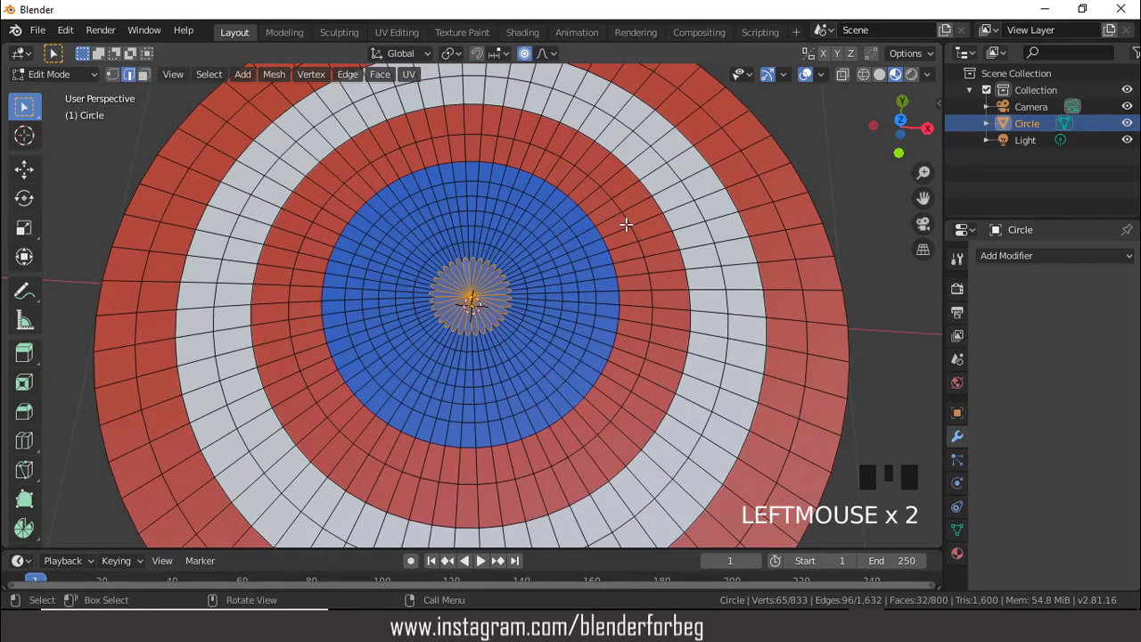
pyautogui.click(733, 201)
pyautogui.keyDown('alt'); pyautogui.click(733, 201); pyautogui.keyUp('alt')
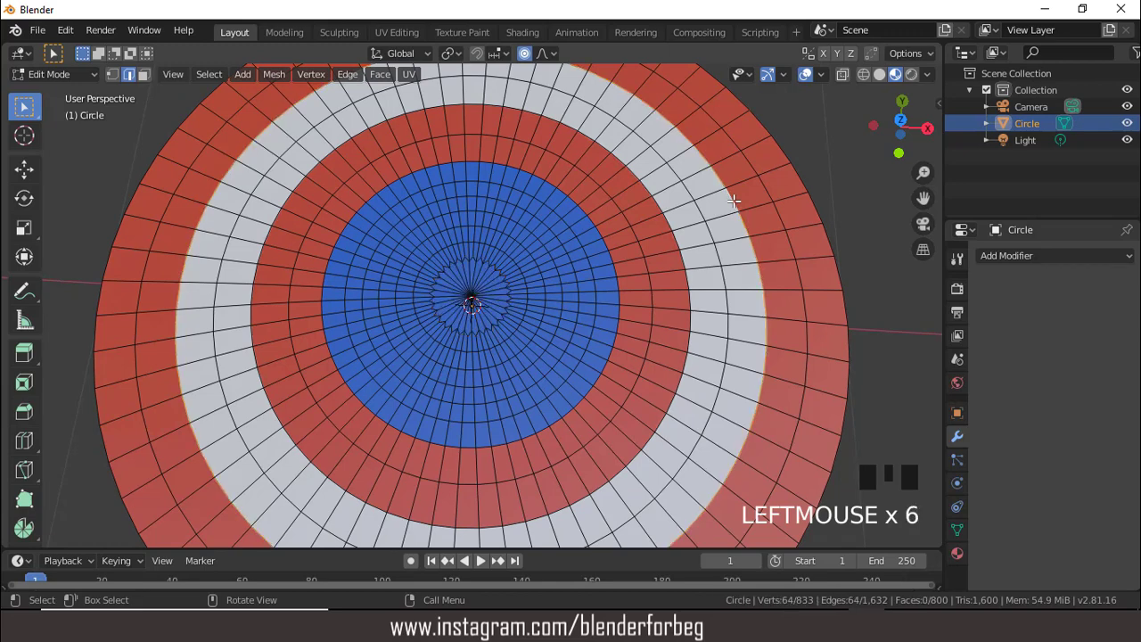
pyautogui.keyDown('alt'); pyautogui.keyDown('shift'); pyautogui.click(664, 220); pyautogui.keyUp('shift'); pyautogui.keyUp('alt')
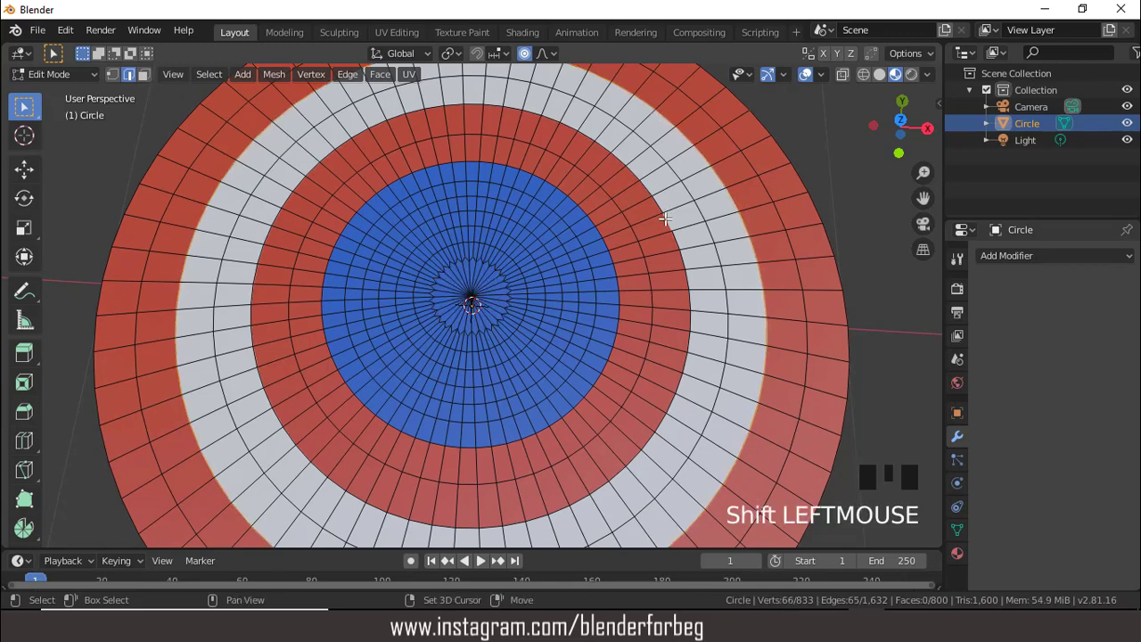
pyautogui.keyDown('alt'); pyautogui.keyDown('shift'); pyautogui.click(604, 243); pyautogui.keyUp('shift'); pyautogui.keyUp('alt')
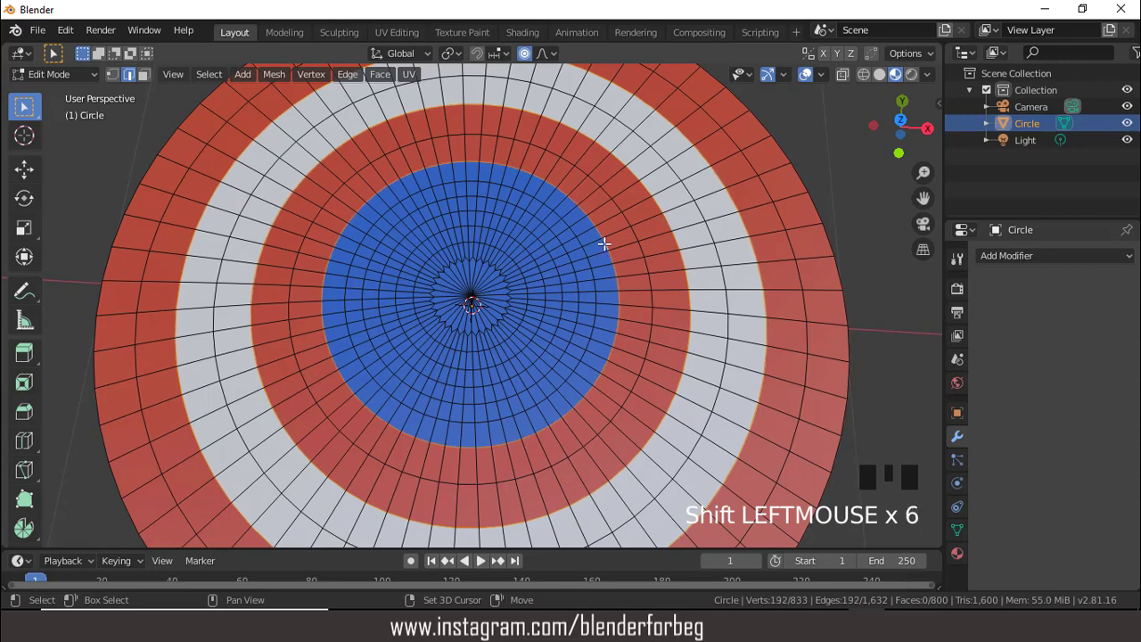
pyautogui.click(879, 75)
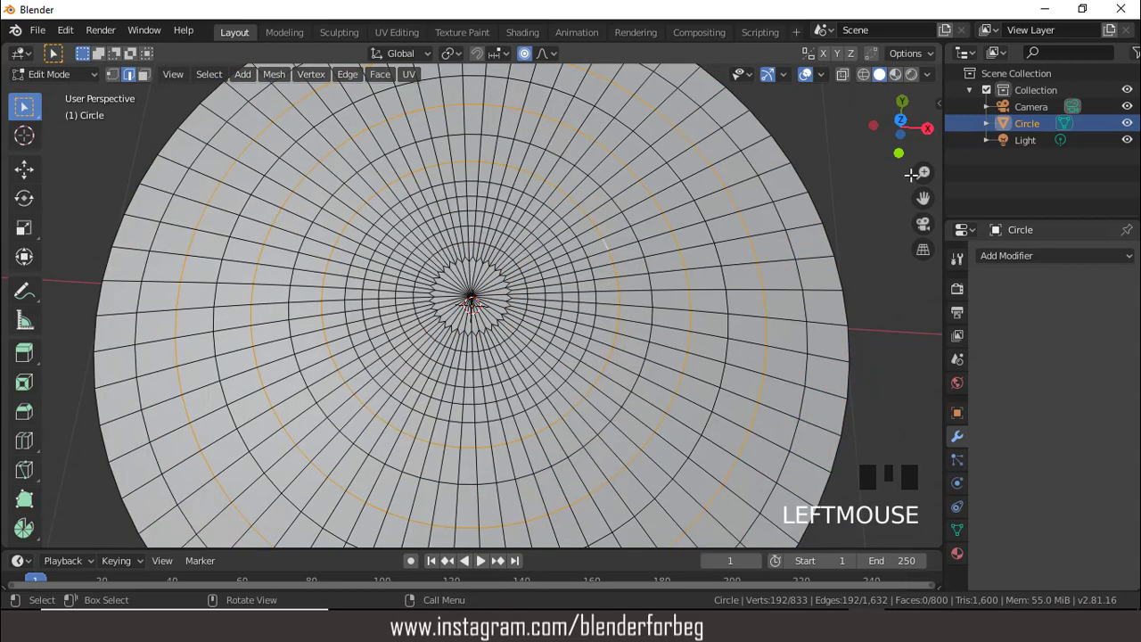
pyautogui.moveTo(911, 174); pyautogui.dragTo(900, 222)
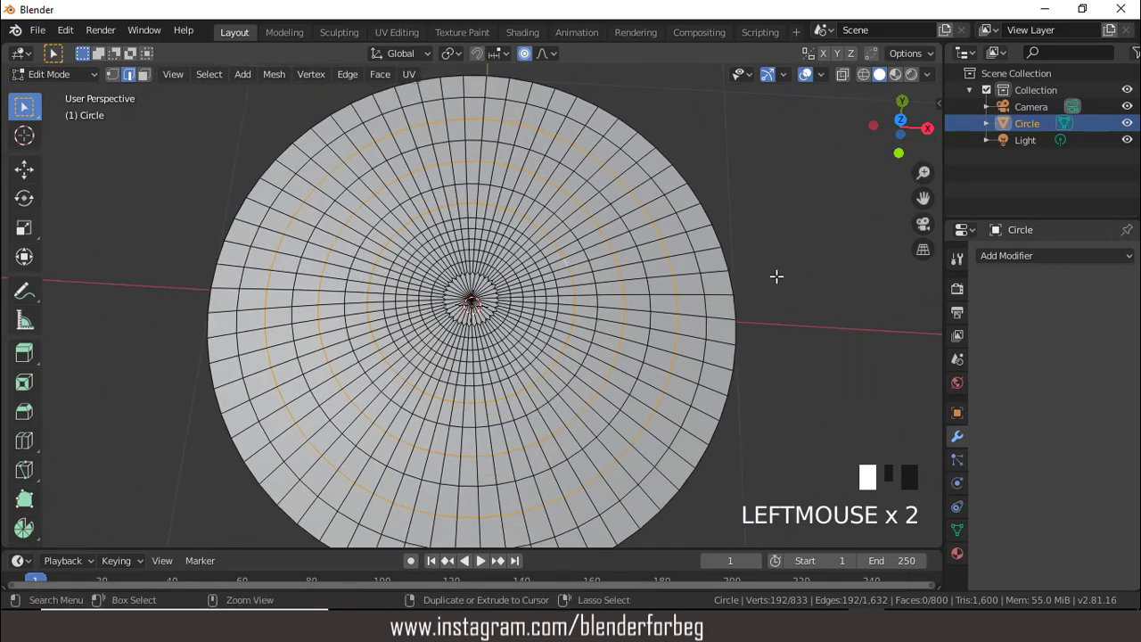
pyautogui.hotkey('ctrl', 'b')
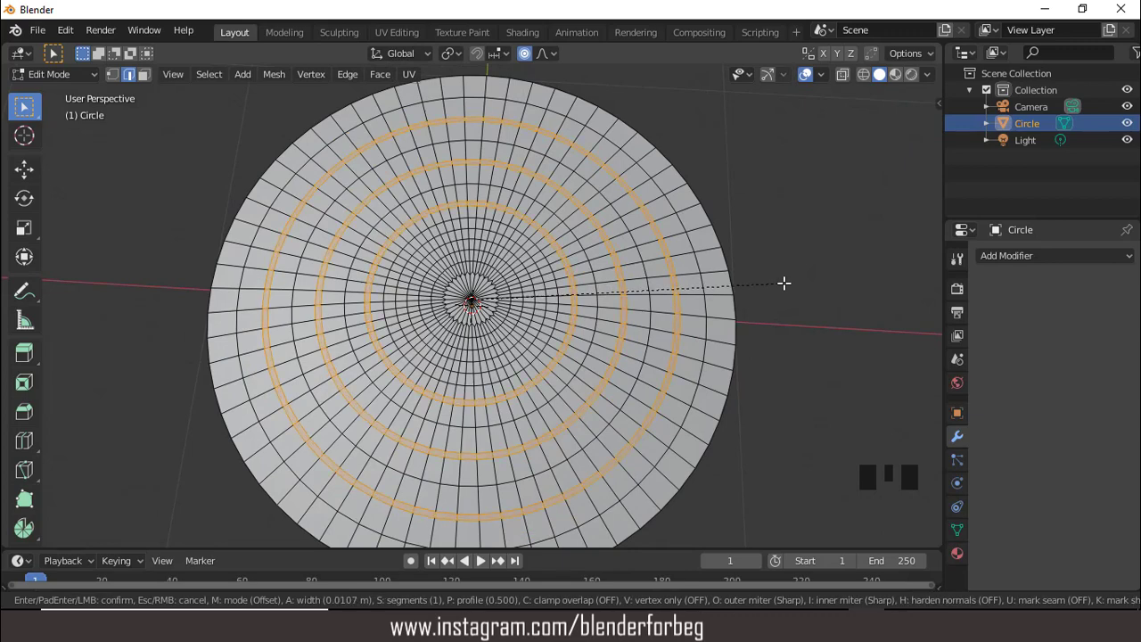
pyautogui.click(781, 283)
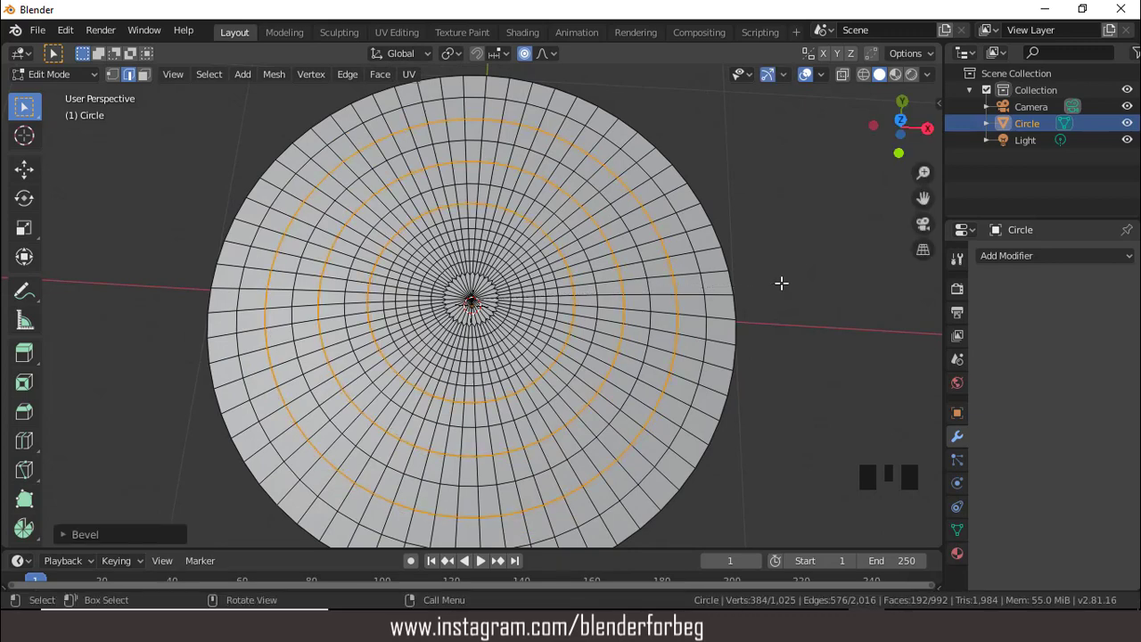
# Step: Return to Object Mode and add a fourth slot with a new material in dark grey, base color value 0.180
pyautogui.press('Tab')
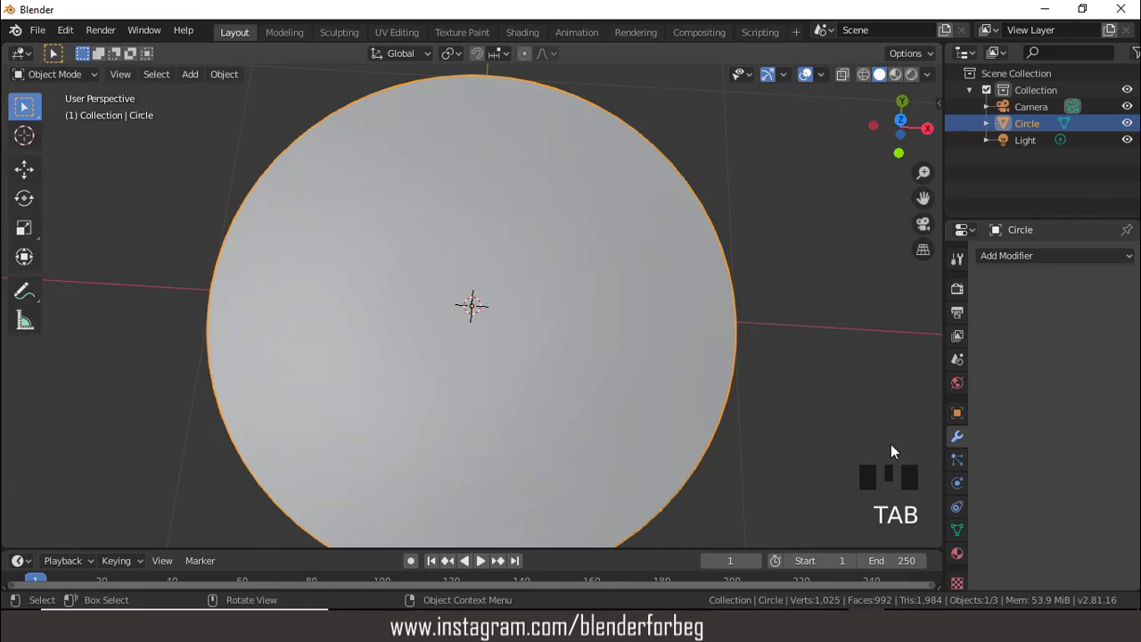
pyautogui.click(957, 553)
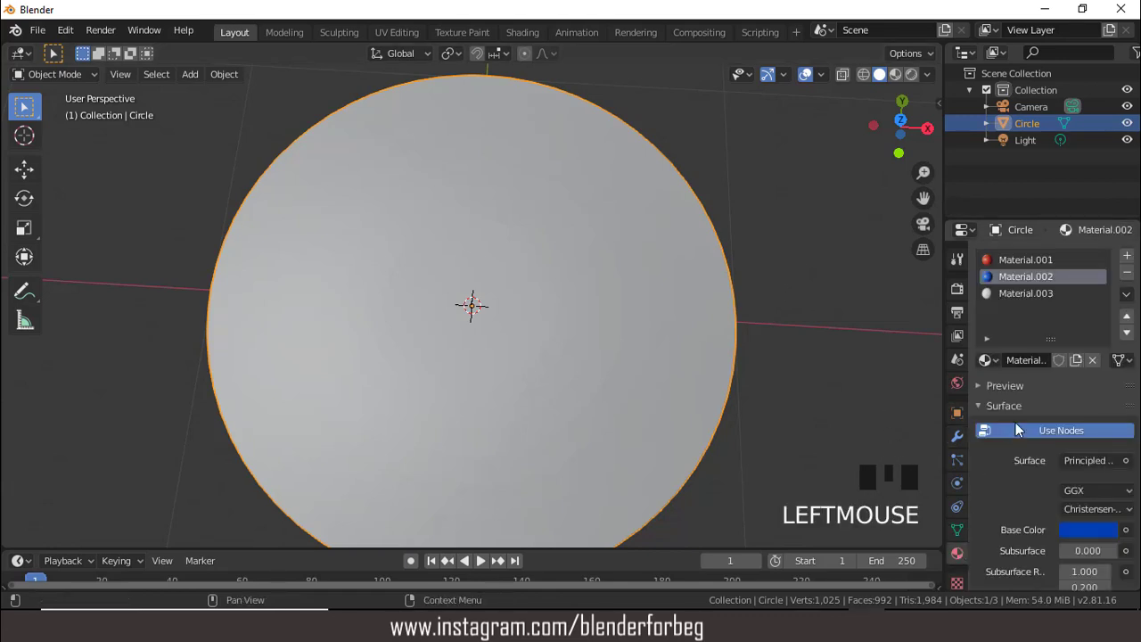
pyautogui.click(1127, 255)
pyautogui.click(1065, 366)
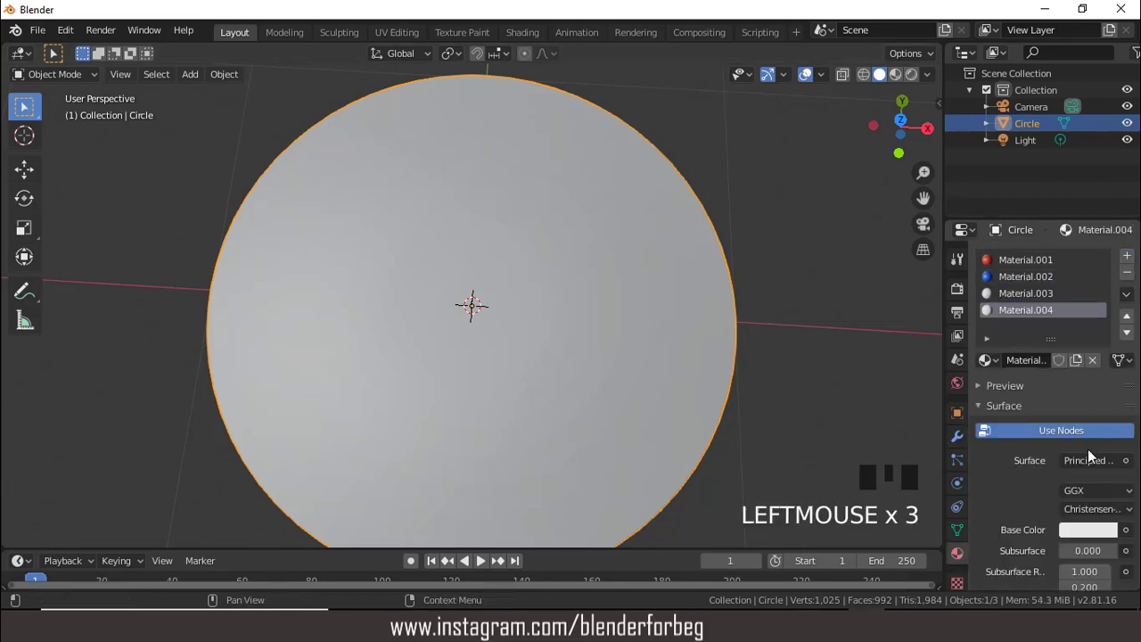
pyautogui.click(1084, 536)
pyautogui.moveTo(1104, 301); pyautogui.dragTo(1105, 377)
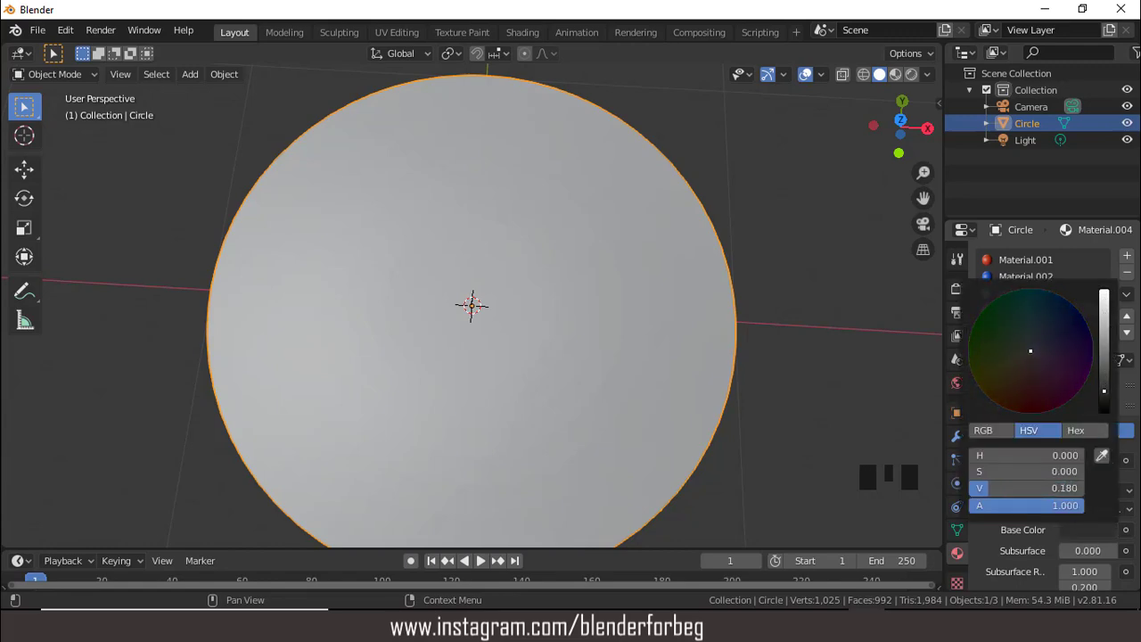
# Step: Assign the dark grey Material.004 to the beveled border faces in Edit Mode and preview the materials with overlays hidden
pyautogui.press('Tab')
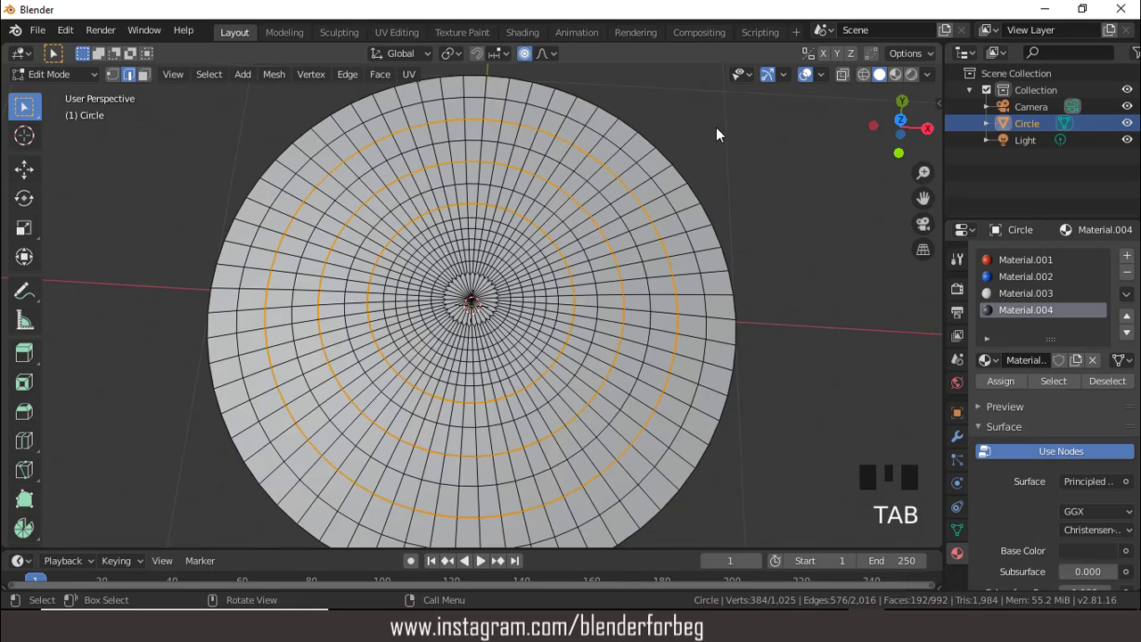
pyautogui.click(1007, 381)
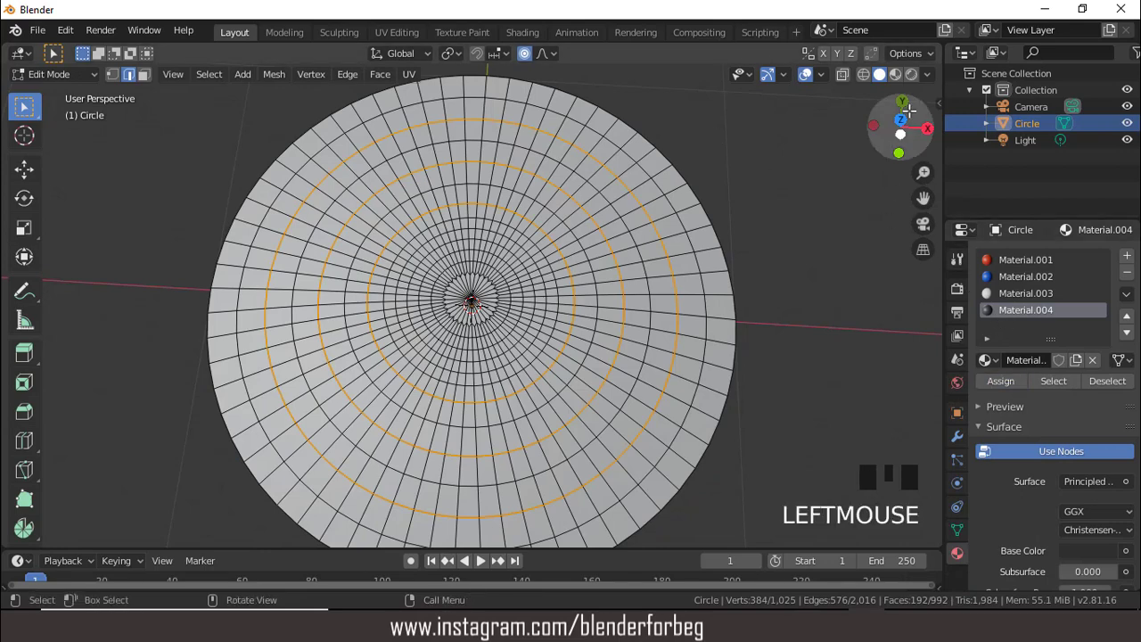
pyautogui.click(896, 75)
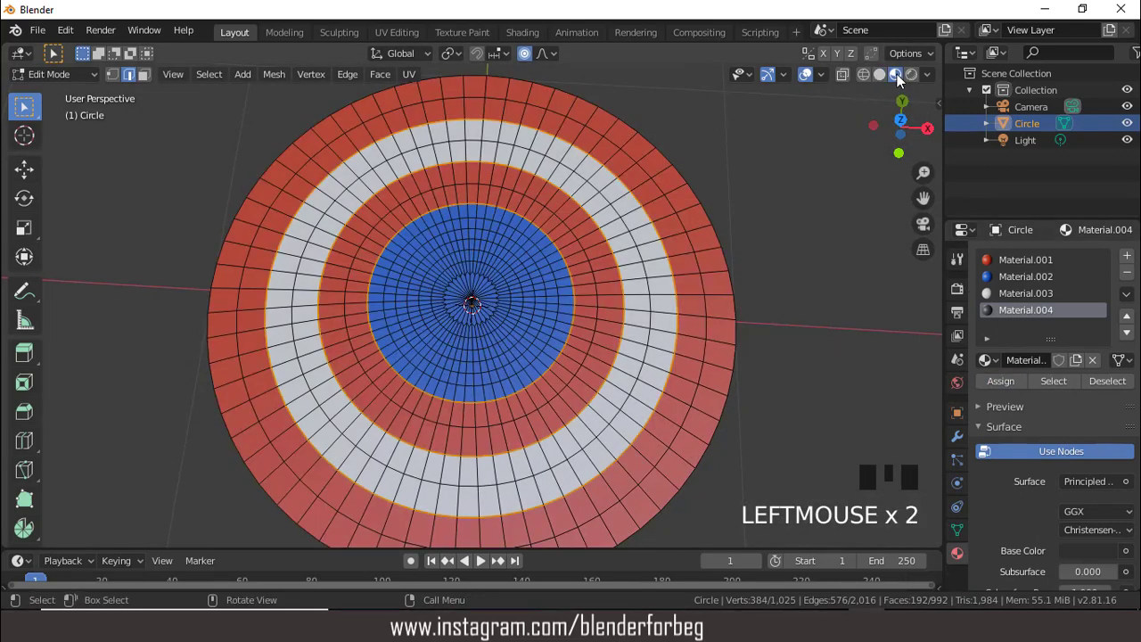
pyautogui.click(804, 75)
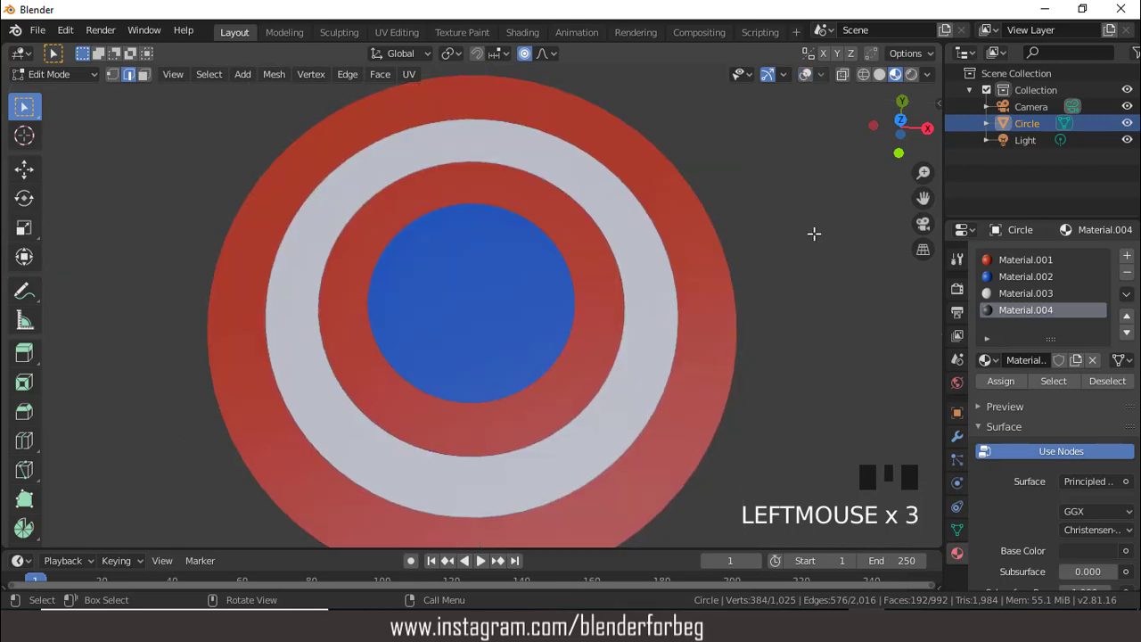
pyautogui.moveTo(820, 199); pyautogui.dragTo(692, 204, button='middle')
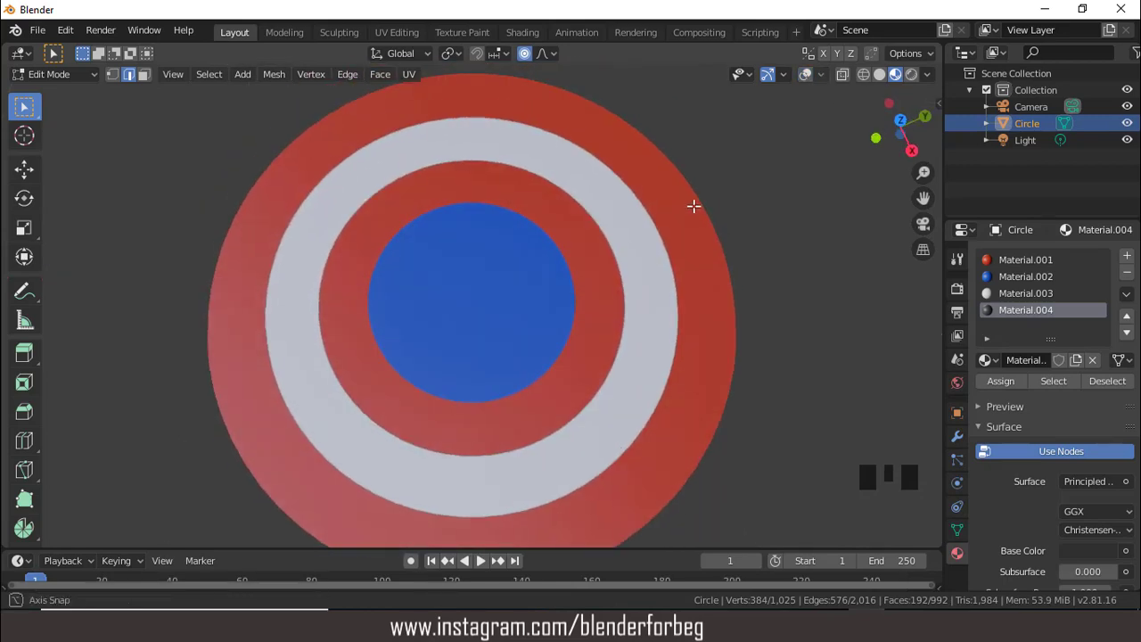
# Step: Restore the viewport overlays with solid shading and return the disc to Object Mode
pyautogui.moveTo(926, 172); pyautogui.dragTo(925, 183)
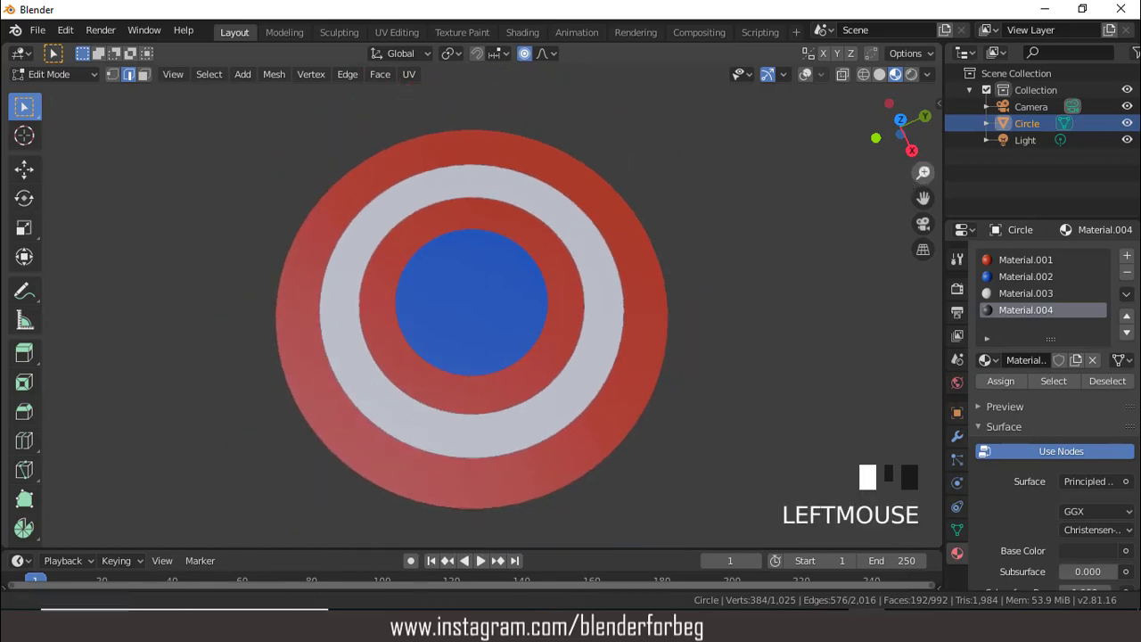
pyautogui.click(805, 74)
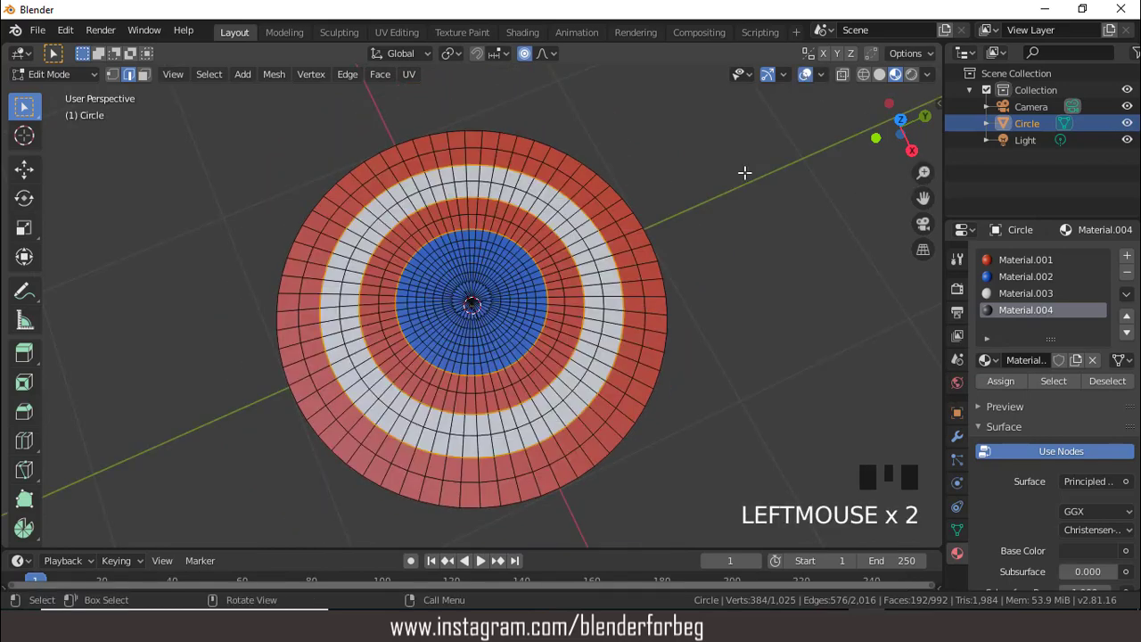
pyautogui.click(877, 75)
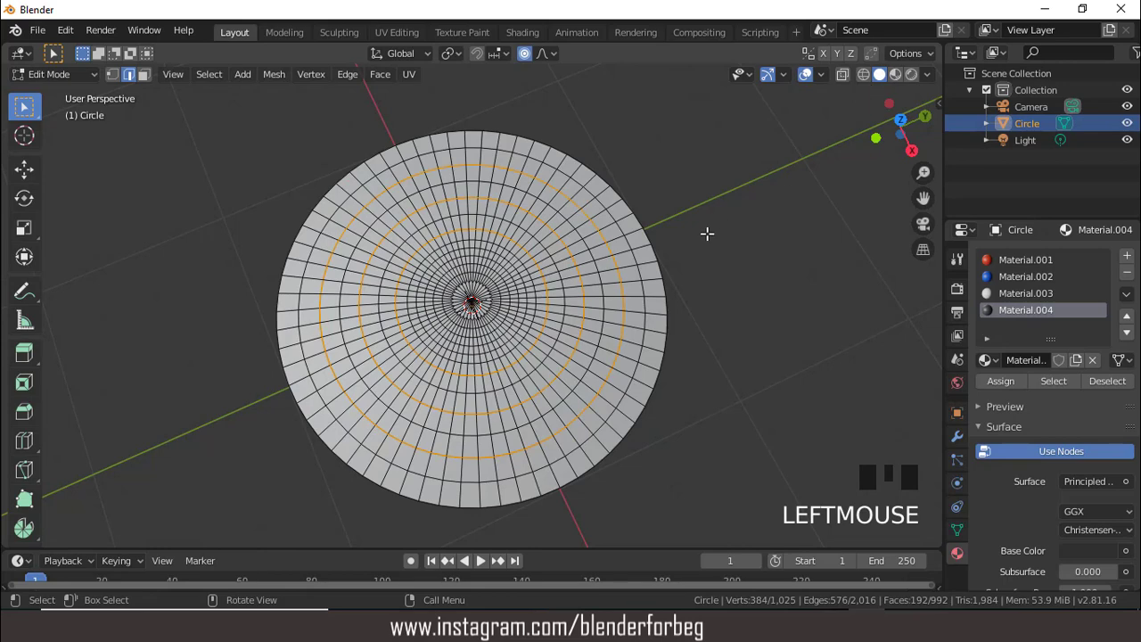
pyautogui.press('KP_1')
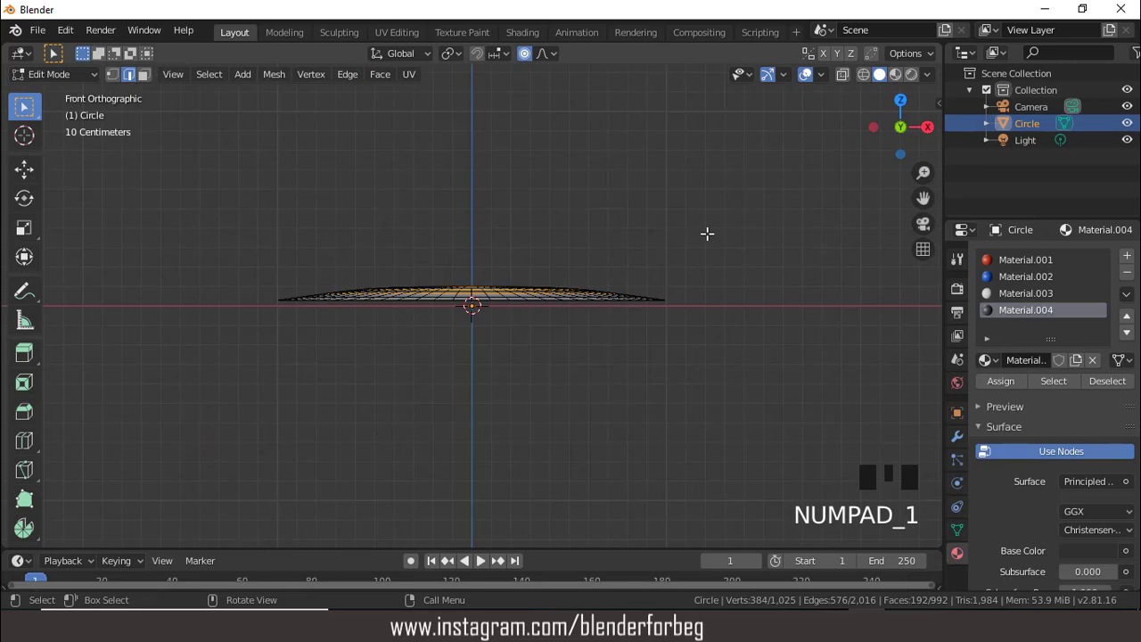
pyautogui.press('Tab')
# Step: Add a mesh circle with 10 vertices at the world origin
pyautogui.click(190, 74)
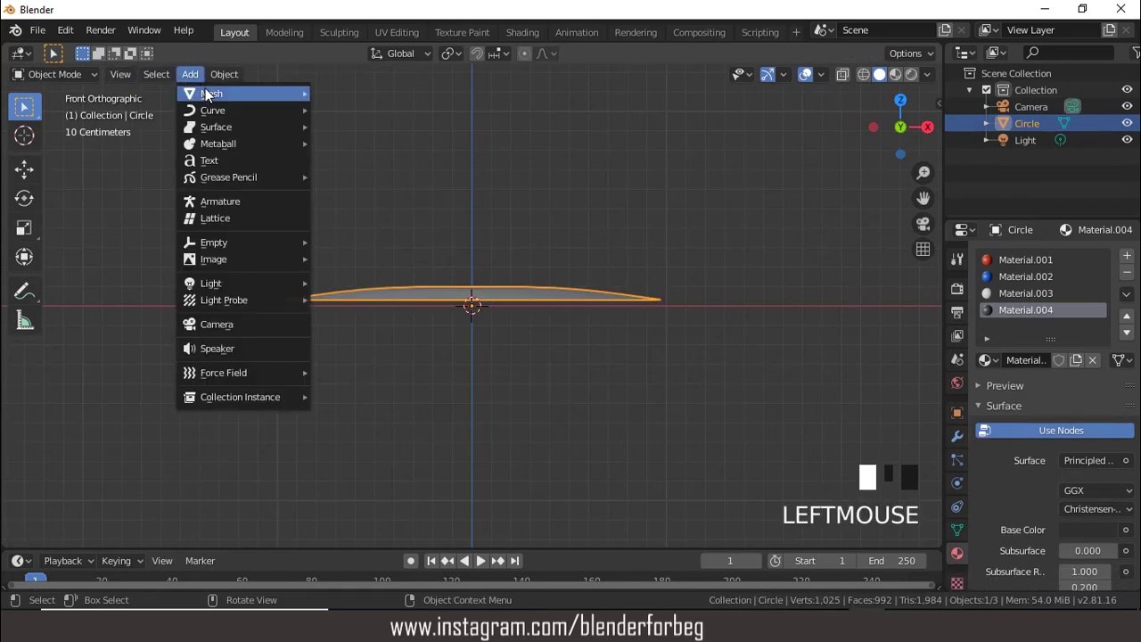
pyautogui.moveTo(205, 90)
pyautogui.click(345, 121)
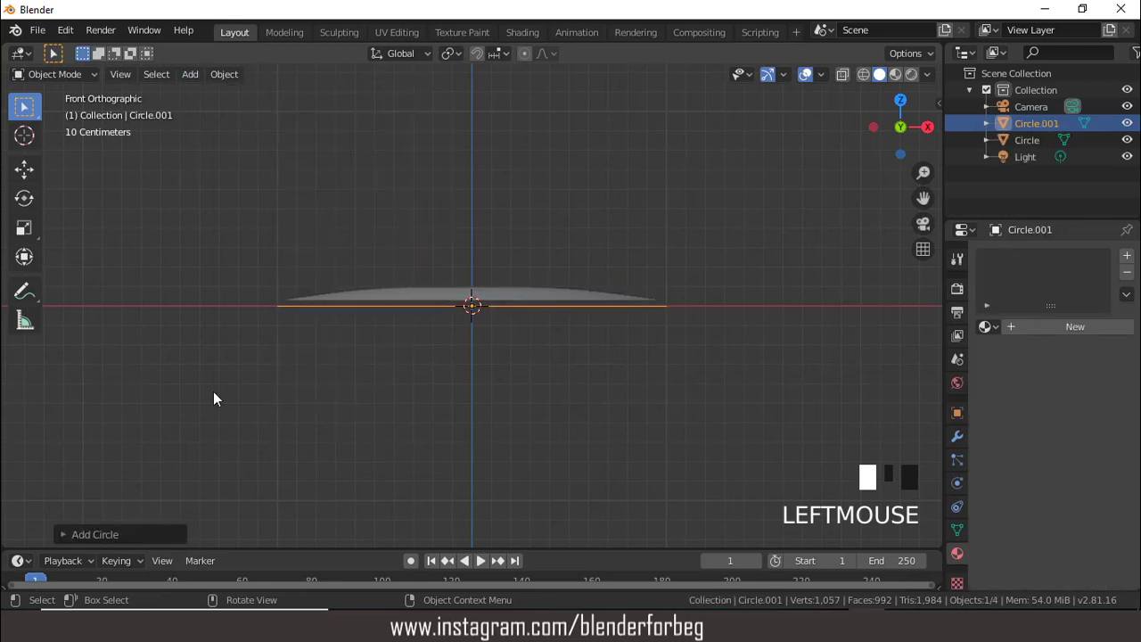
pyautogui.click(63, 534)
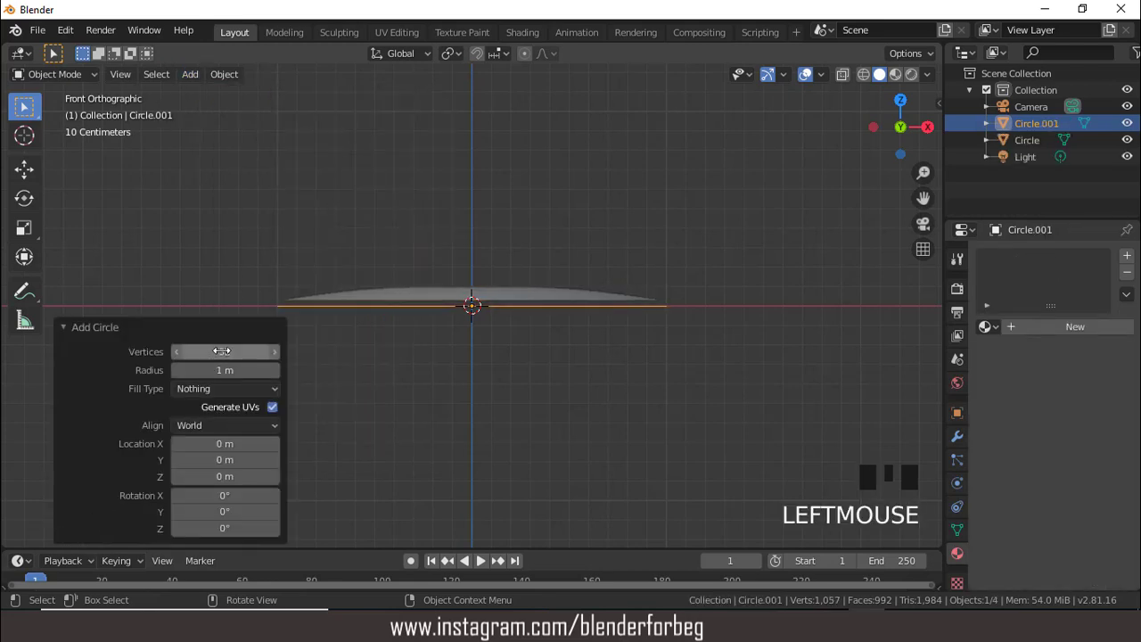
pyautogui.doubleClick(218, 352)
pyautogui.write('10')
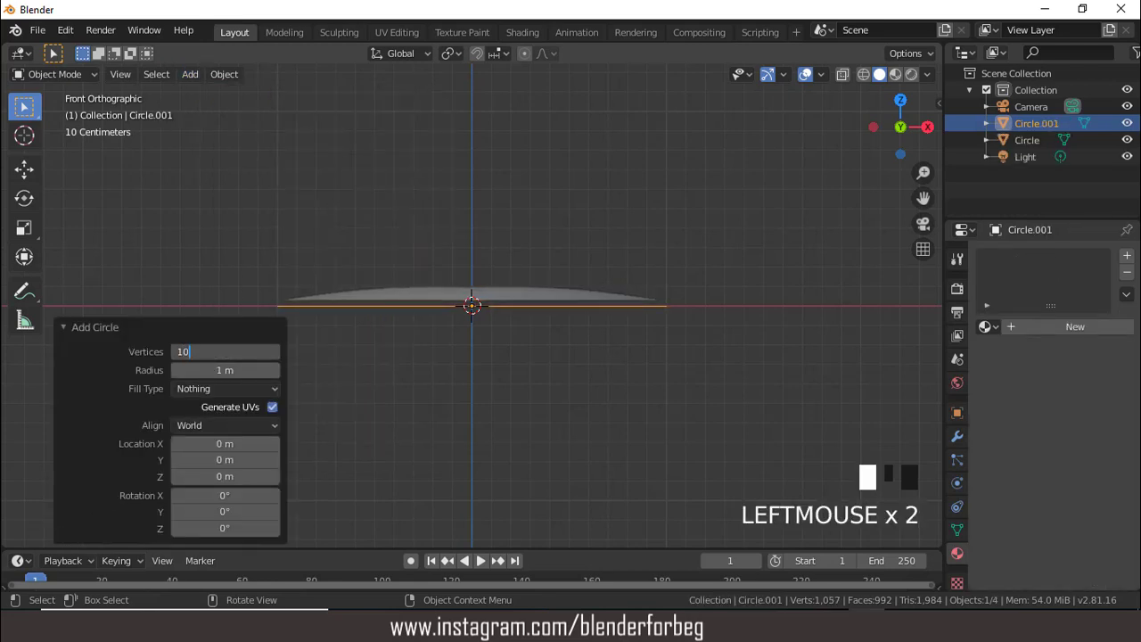
pyautogui.press('Return')
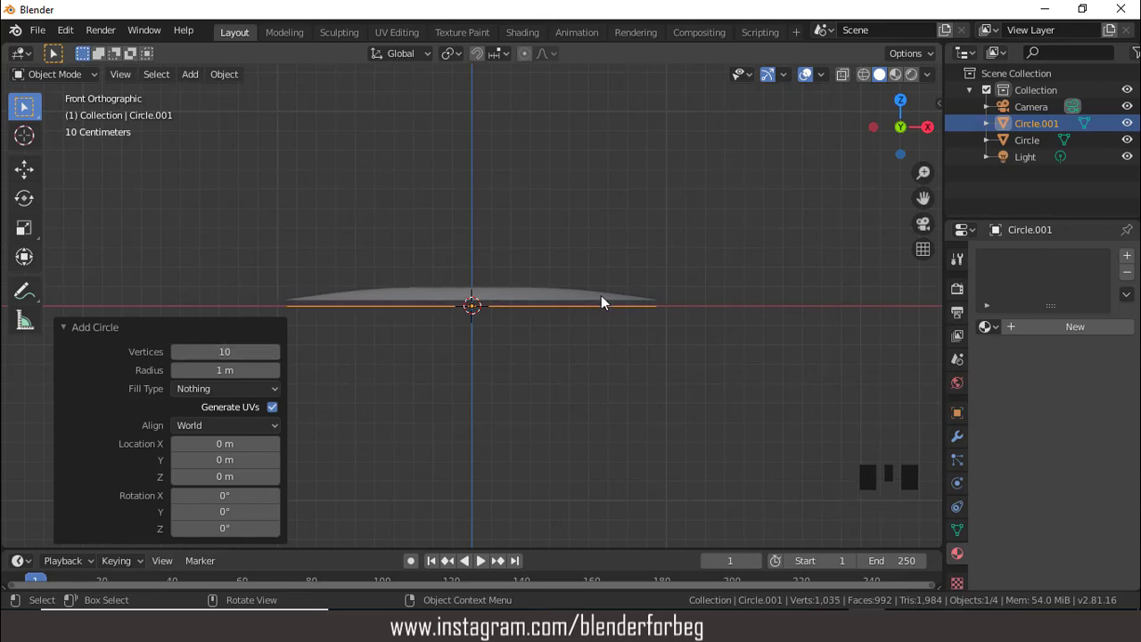
# Step: Move the new circle straight up along Z by about 0.275 m, above the disc
pyautogui.press('g')
pyautogui.press('z')
pyautogui.click(600, 241)
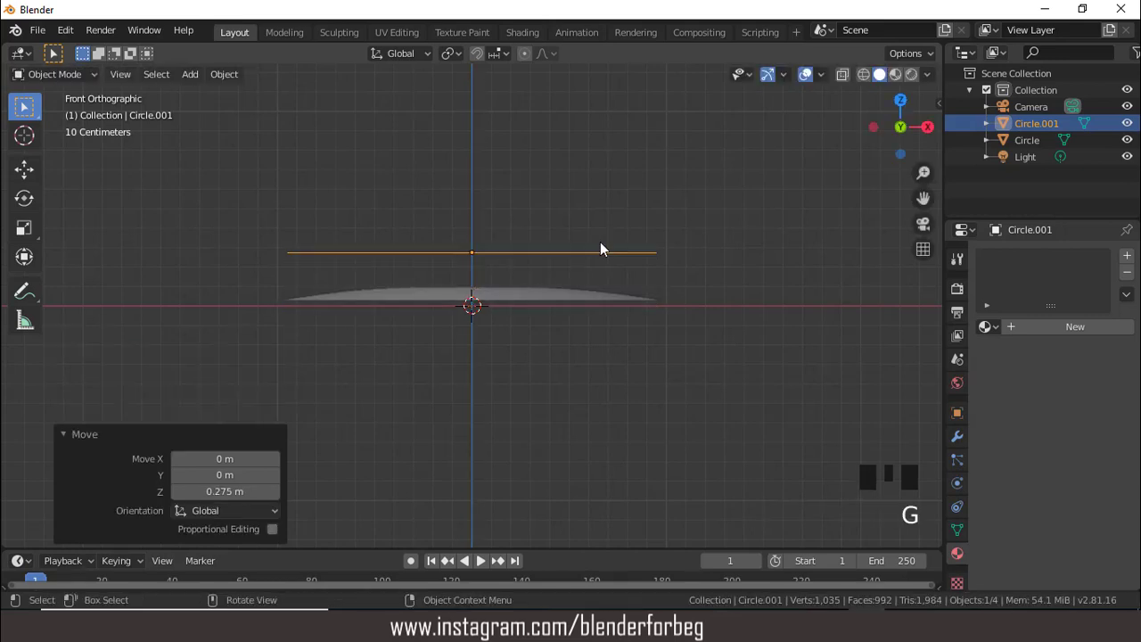
# Step: Scale the circle by about 0.56, preview the materials, and scale it by about 0.683 to match the disc's blue center
pyautogui.press('KP_7')
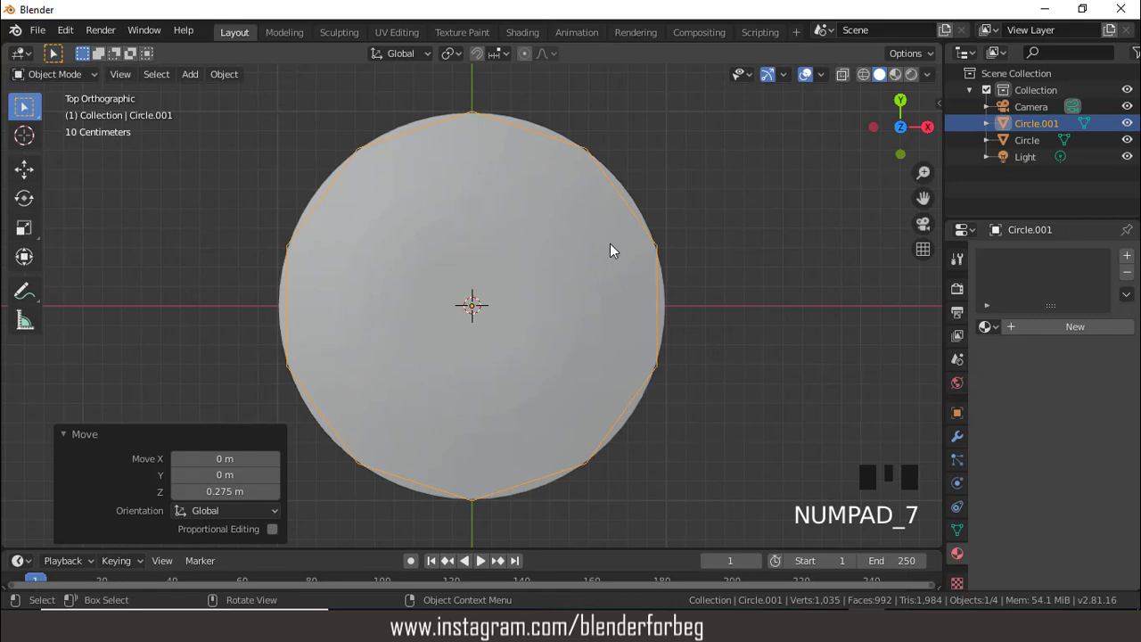
pyautogui.press('s')
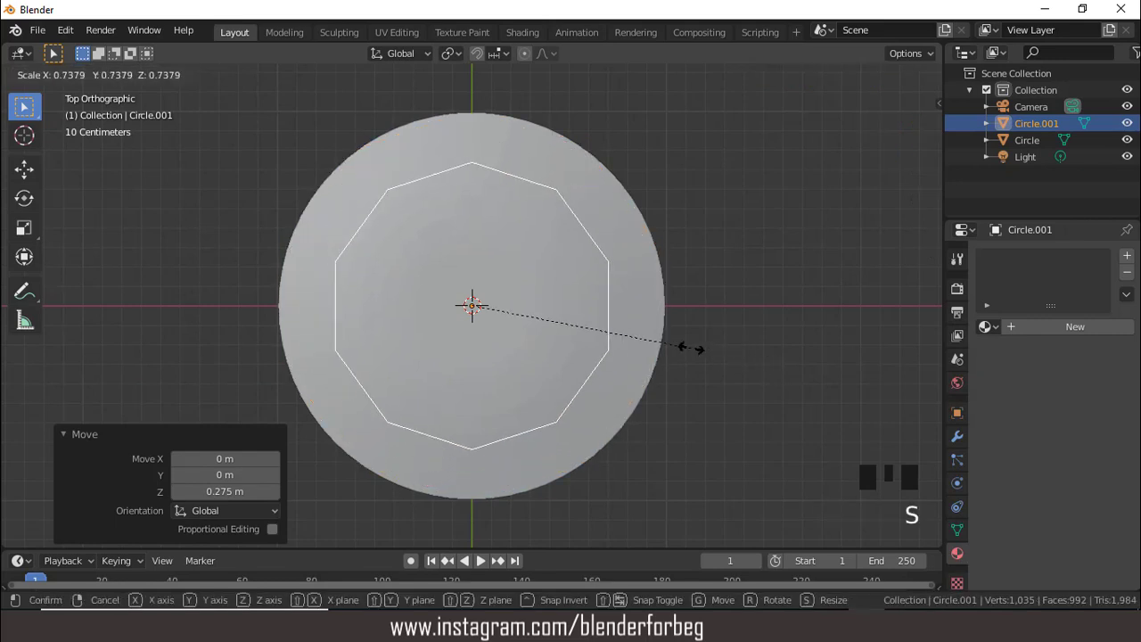
pyautogui.click(637, 339)
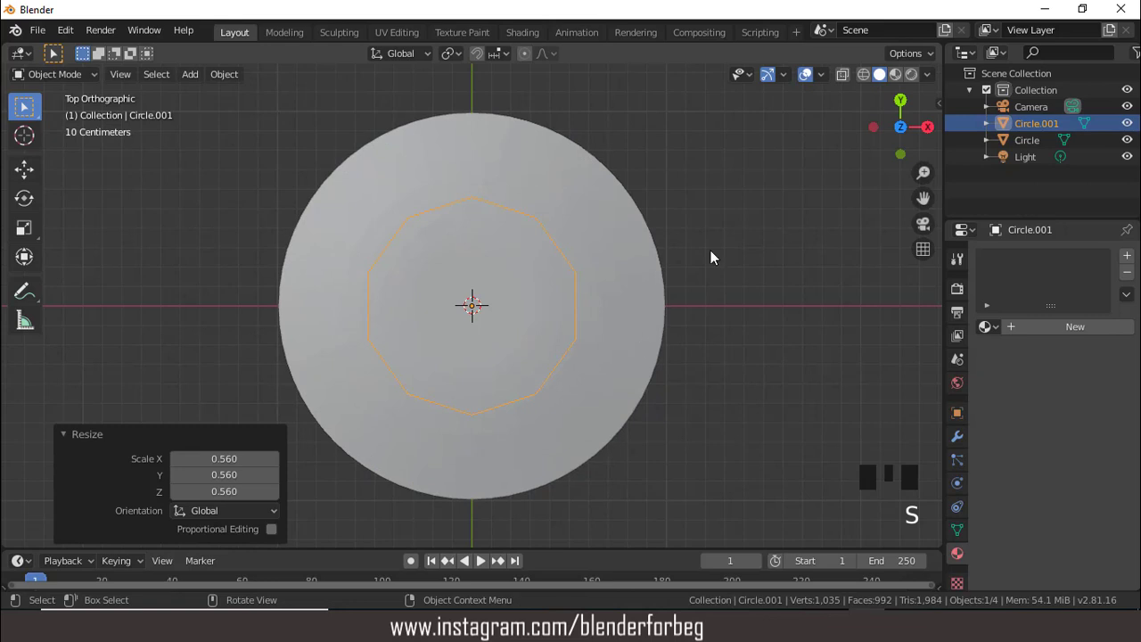
pyautogui.click(896, 75)
pyautogui.press('s')
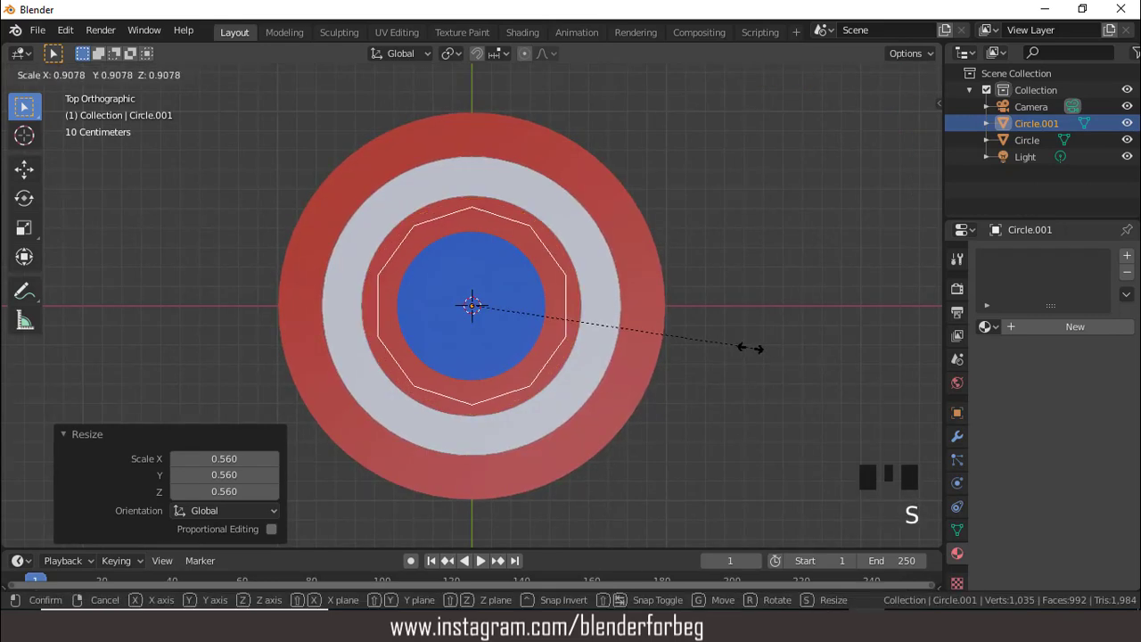
pyautogui.click(682, 346)
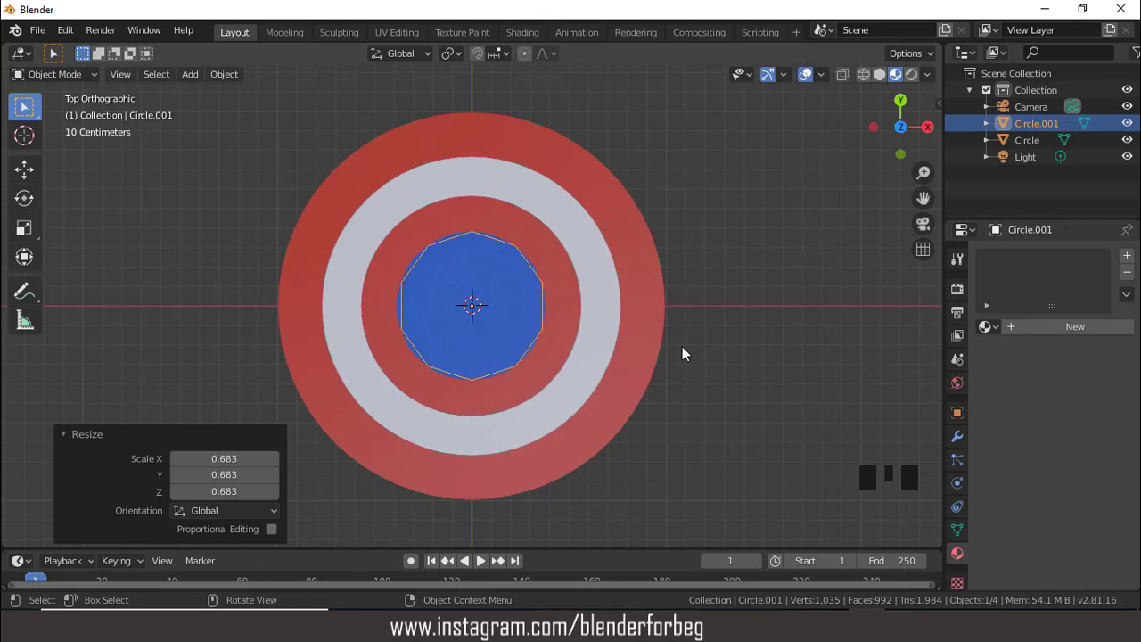
# Step: In Edit Mode with vertex selection, turn off proportional editing and fill the ten-sided circle with a face
pyautogui.press('Tab')
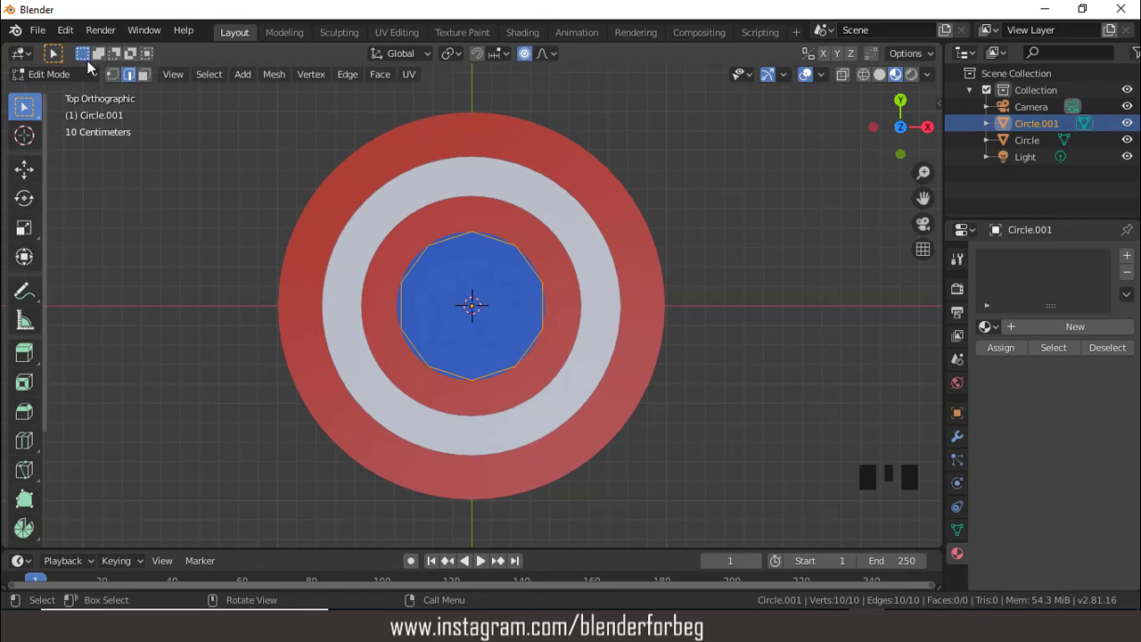
pyautogui.click(111, 74)
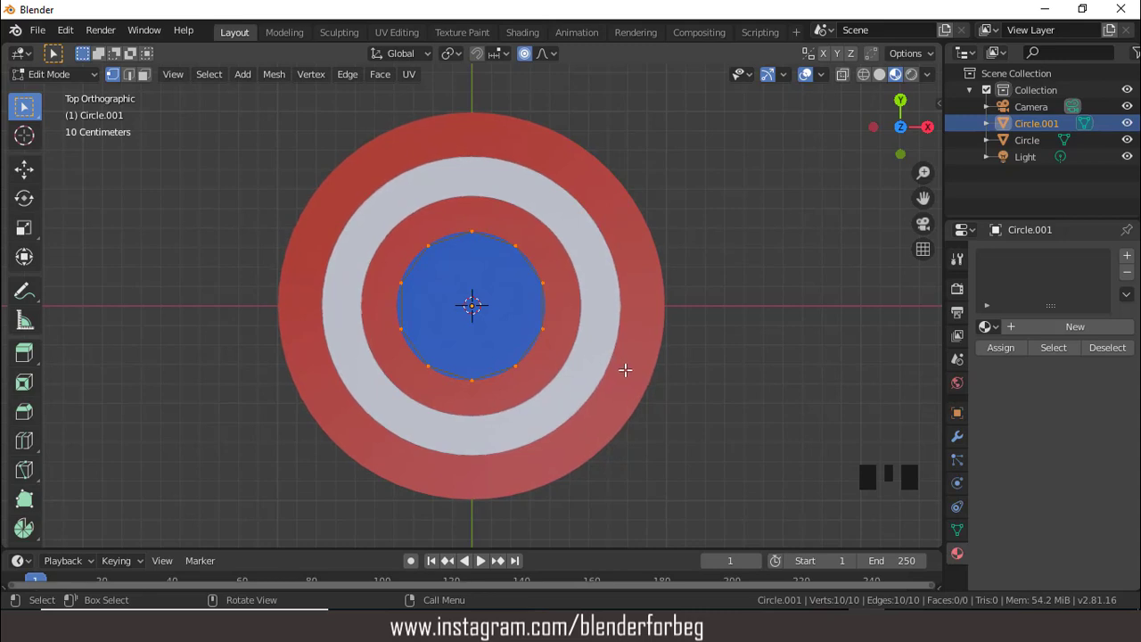
pyautogui.moveTo(625, 369); pyautogui.dragTo(534, 287, button='middle')
pyautogui.click(525, 53)
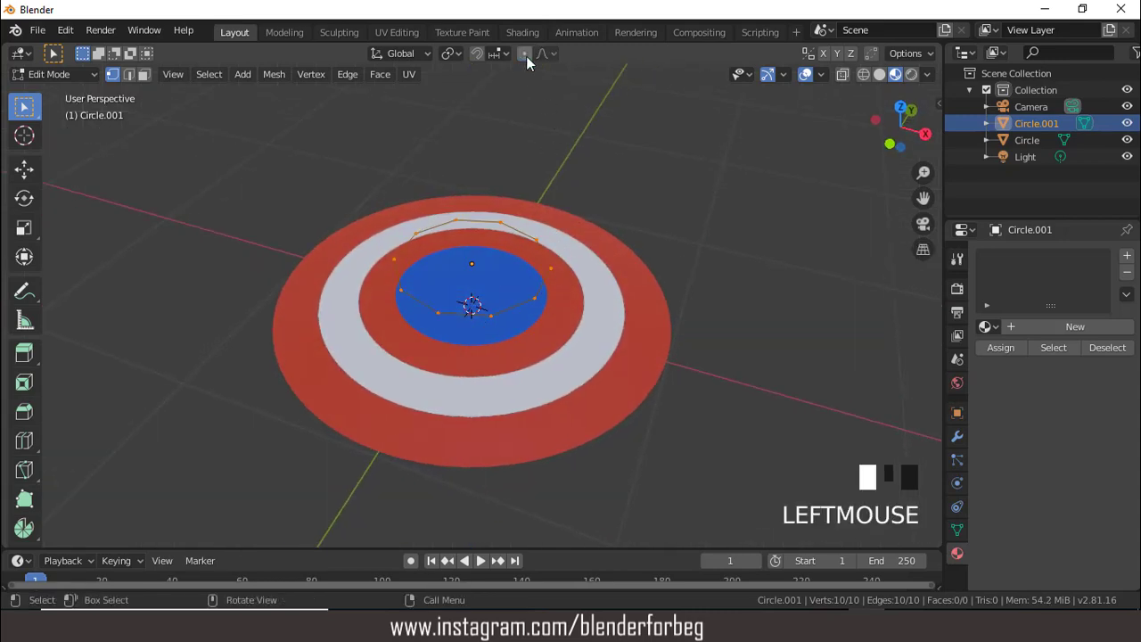
pyautogui.press('f')
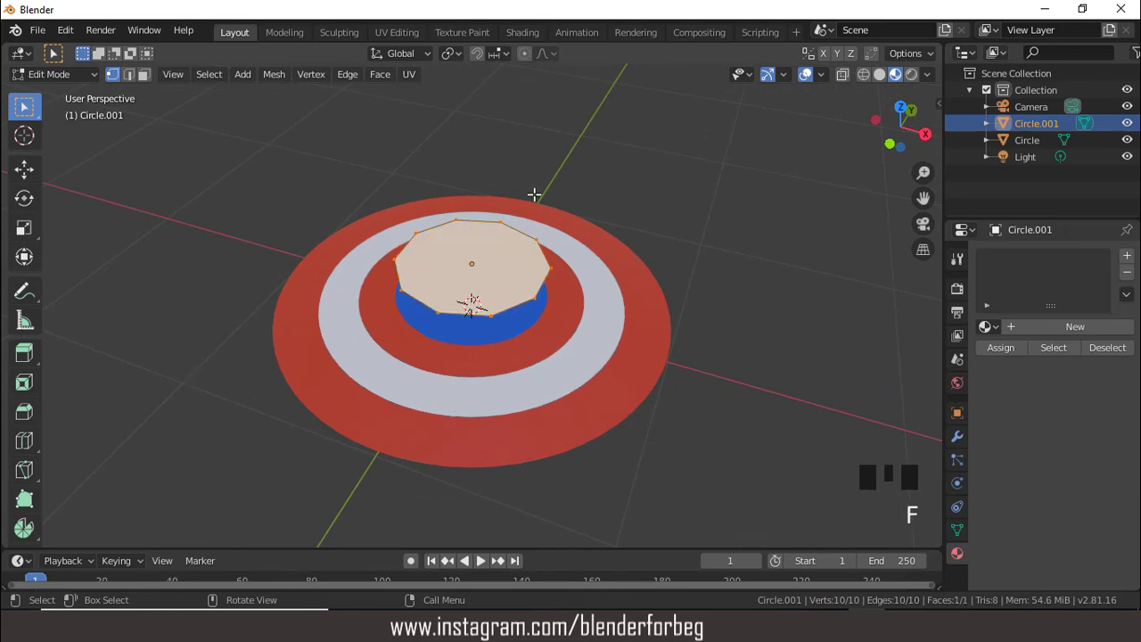
pyautogui.moveTo(534, 194); pyautogui.dragTo(535, 323, button='middle')
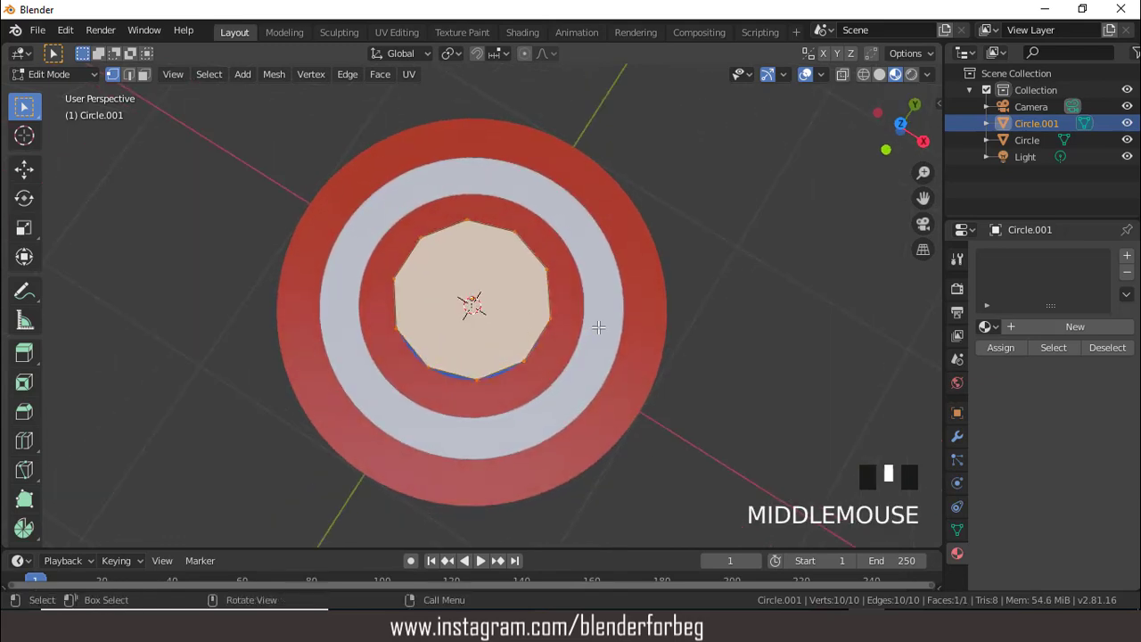
# Step: Apply Checker Deselect to the circle's vertices and scale the remaining ones by about 0.403 to form a five-pointed star
pyautogui.click(207, 75)
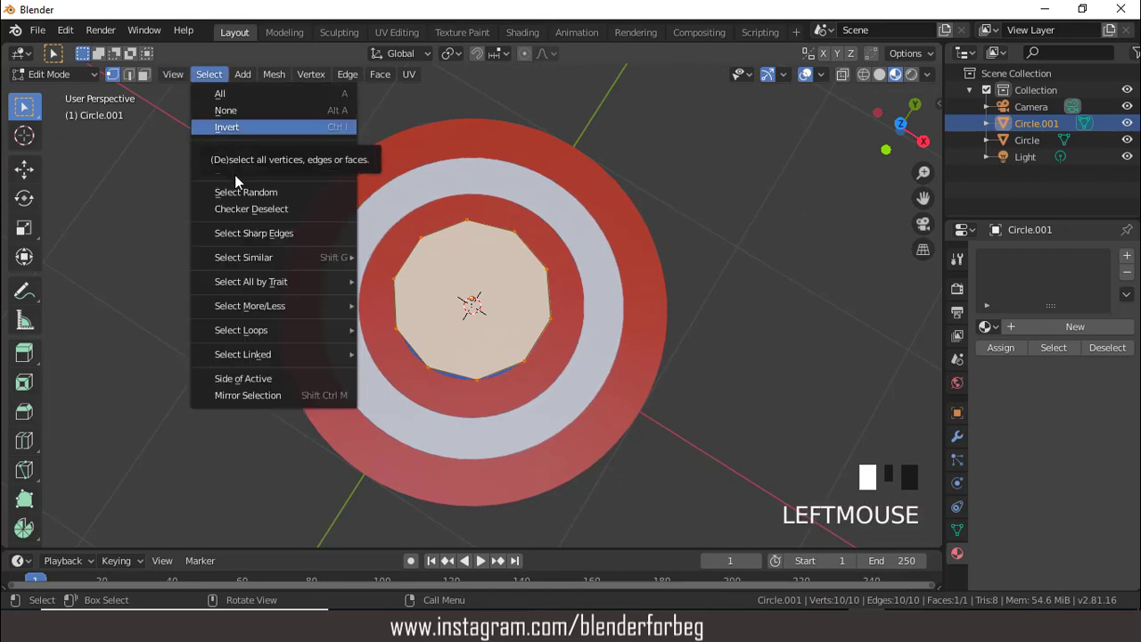
pyautogui.click(245, 208)
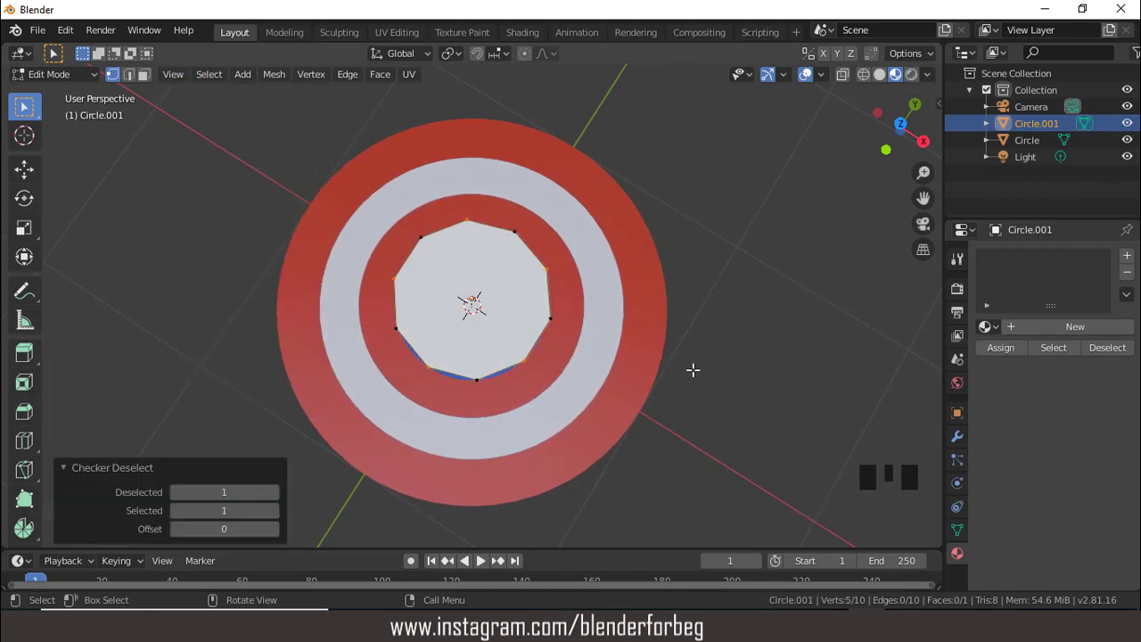
pyautogui.press('s')
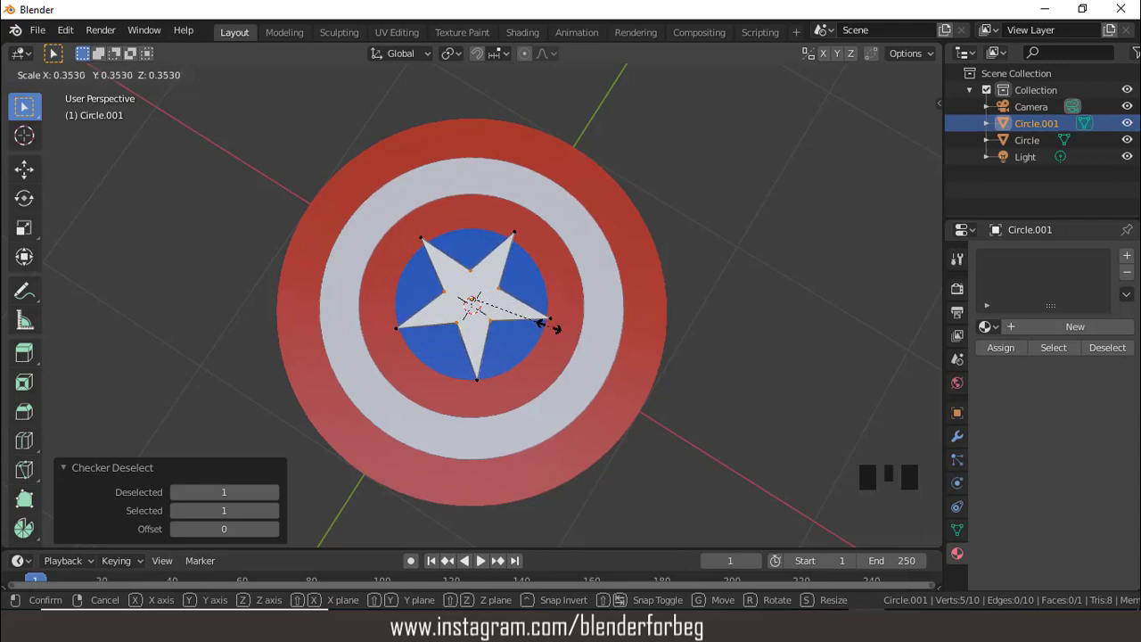
pyautogui.click(559, 331)
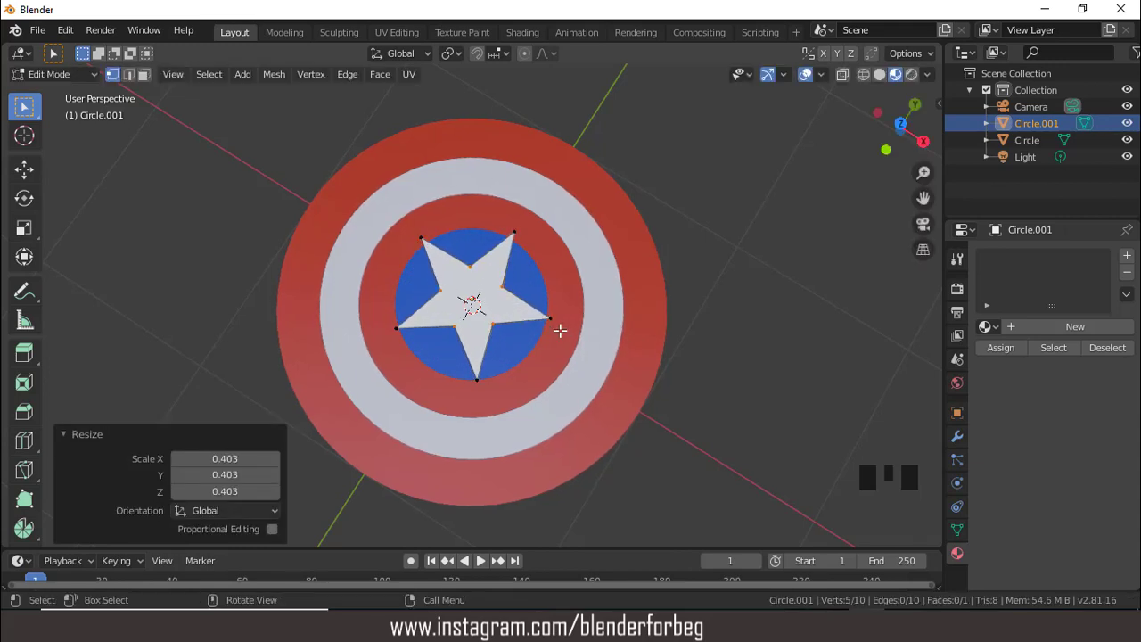
pyautogui.press('KP_7')
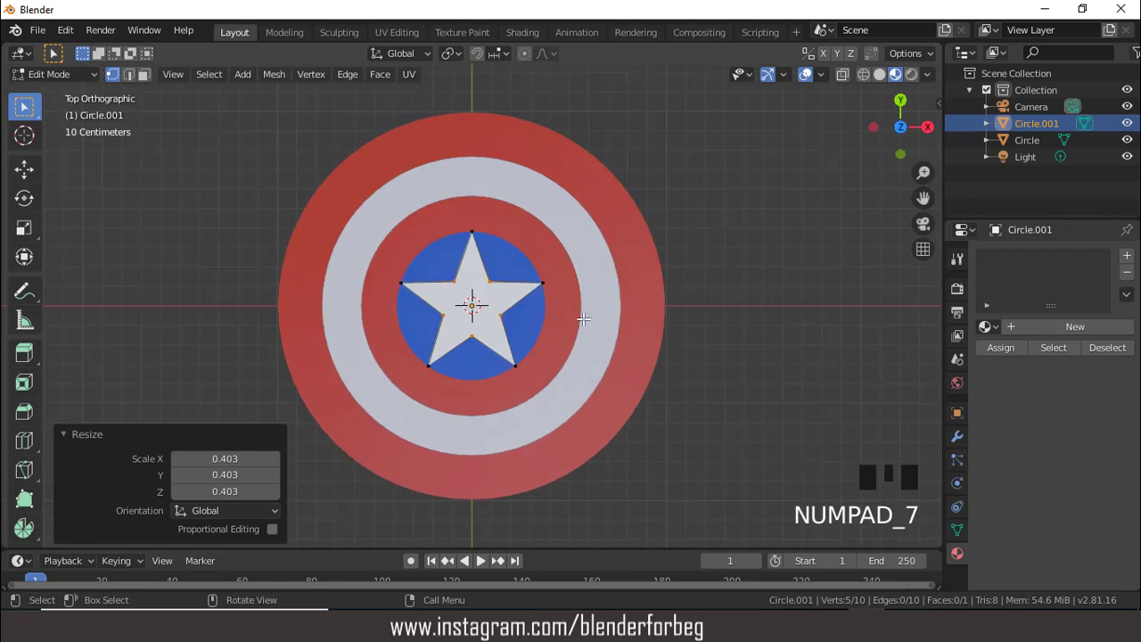
# Step: Select the whole star in face mode and extrude it upward by about 0.026 m
pyautogui.click(209, 75)
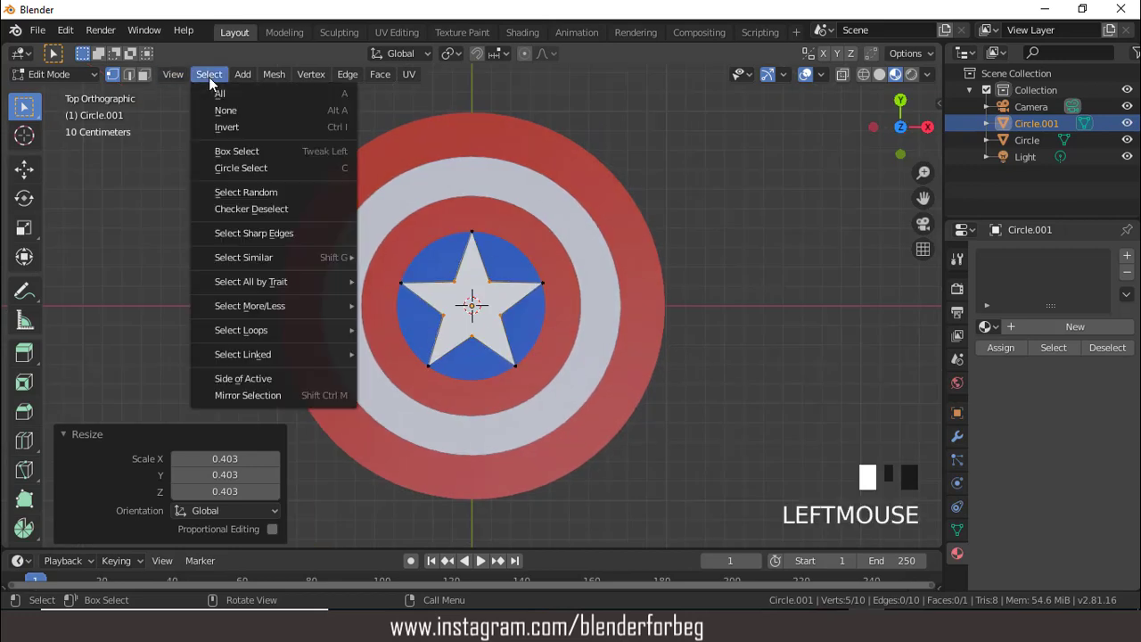
pyautogui.click(205, 95)
pyautogui.click(144, 74)
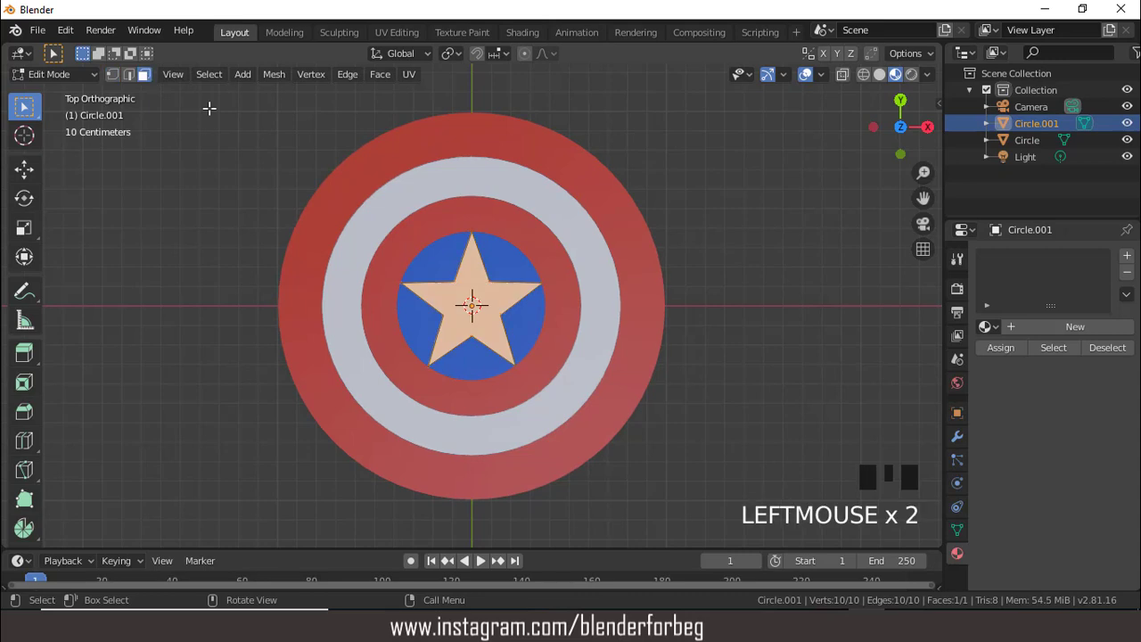
pyautogui.click(543, 302)
pyautogui.moveTo(543, 302); pyautogui.dragTo(576, 180, button='middle')
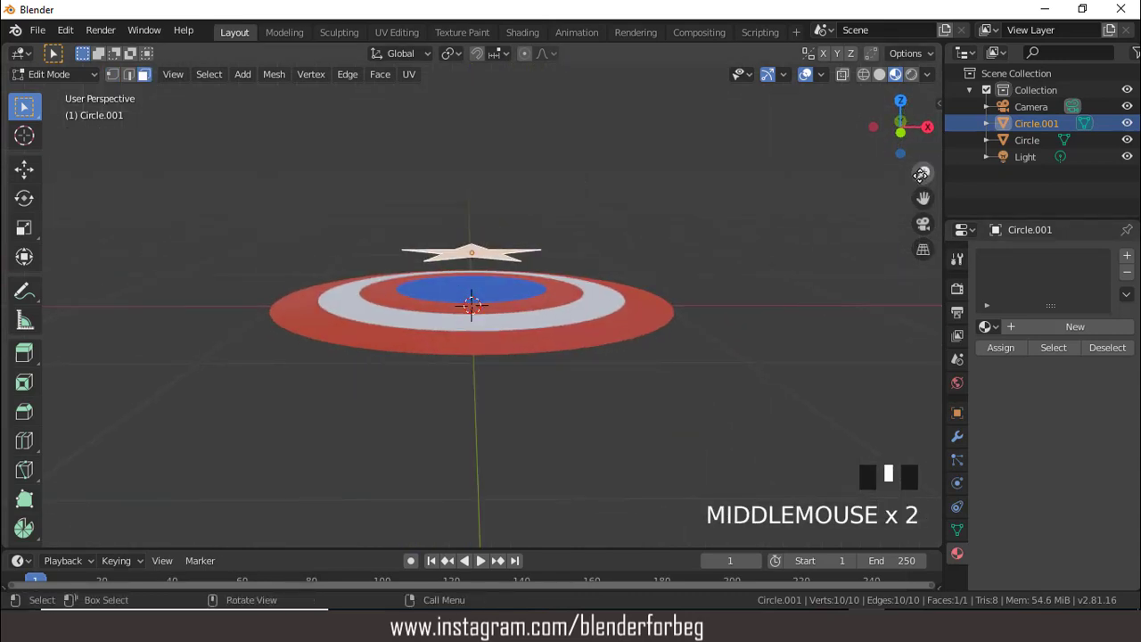
pyautogui.moveTo(921, 173); pyautogui.dragTo(807, 237)
pyautogui.press('e')
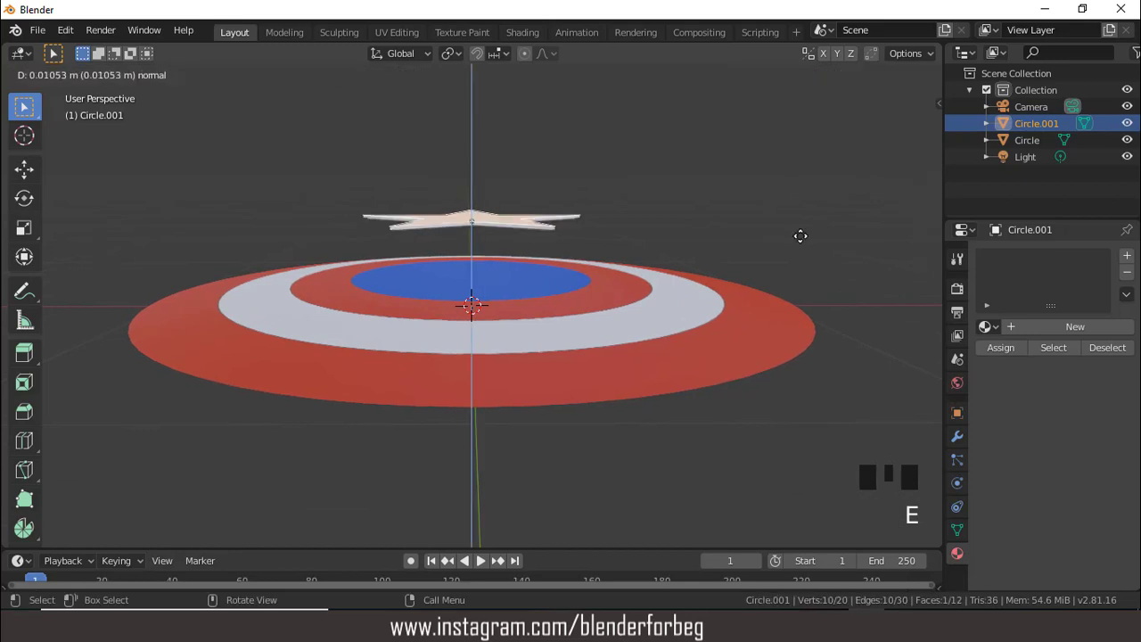
pyautogui.click(797, 230)
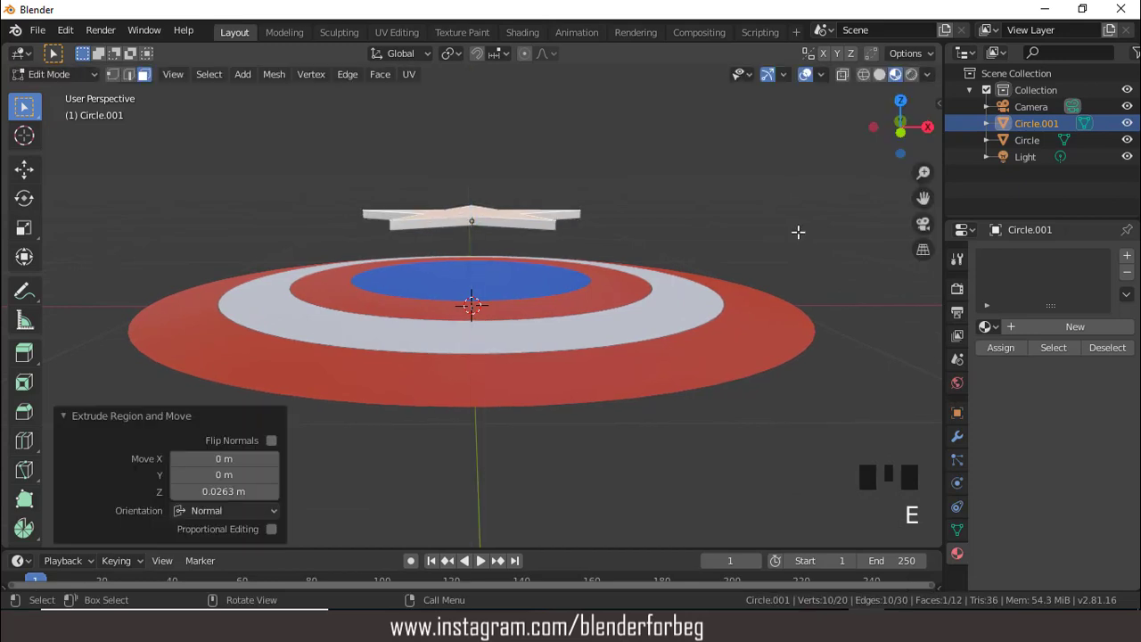
# Step: Scale the star's extruded top face by about 0.409 to slope its sides
pyautogui.moveTo(769, 245); pyautogui.dragTo(778, 320, button='middle')
pyautogui.press('s')
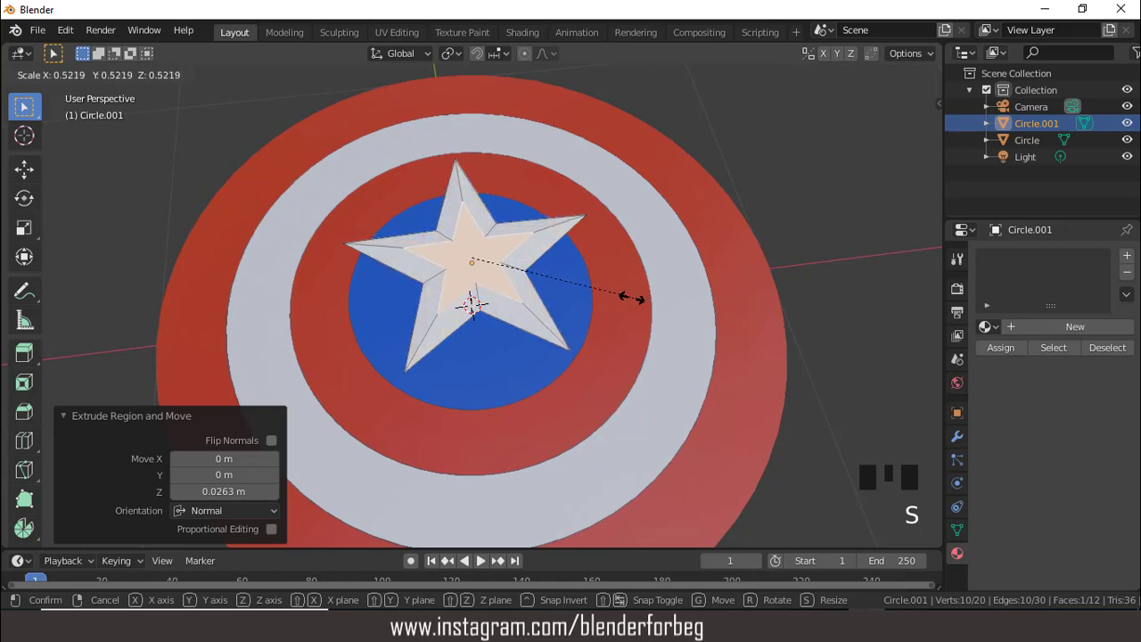
pyautogui.click(590, 289)
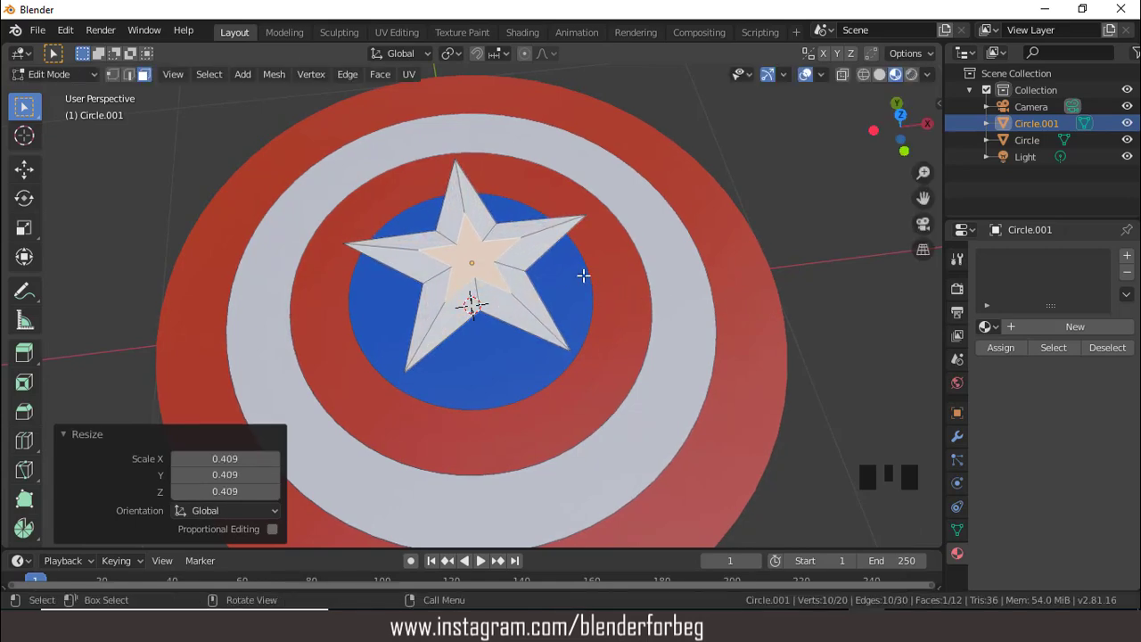
# Step: Return to Object Mode and lower the star along Z by about 0.182 m onto the shield's centre
pyautogui.moveTo(583, 272); pyautogui.dragTo(586, 214, button='middle')
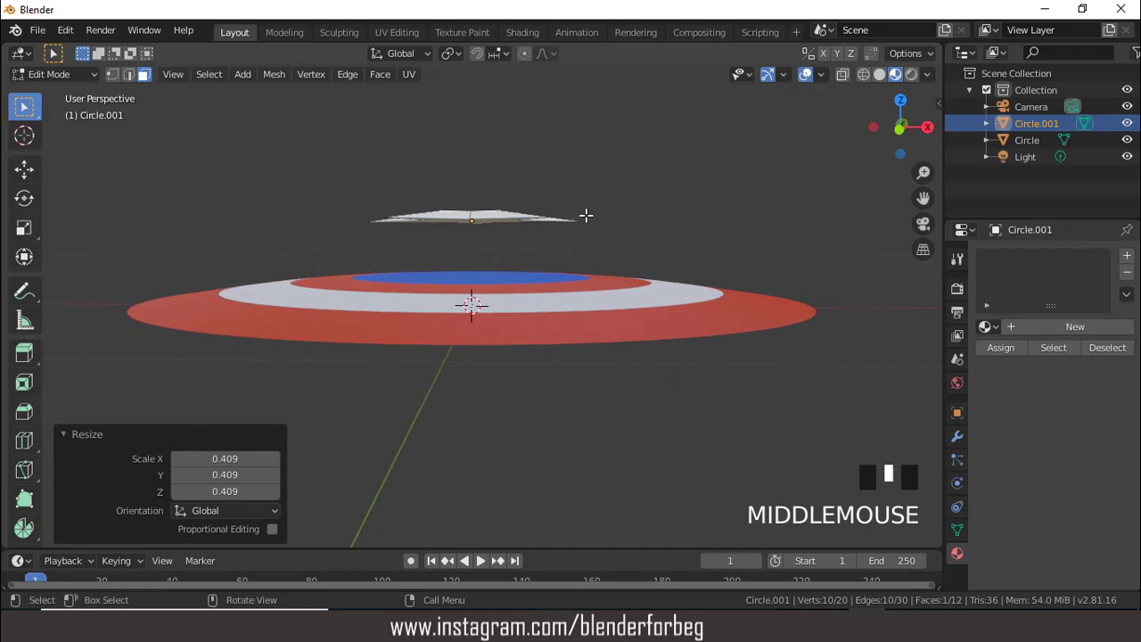
pyautogui.press('KP_1')
pyautogui.press('Tab')
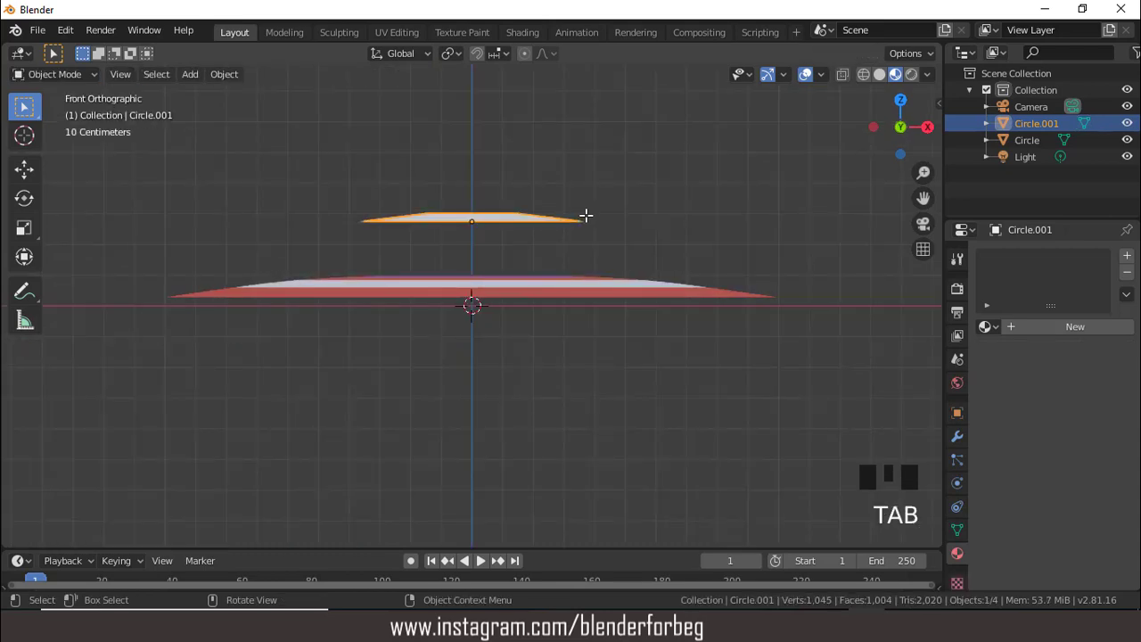
pyautogui.press('g')
pyautogui.press('z')
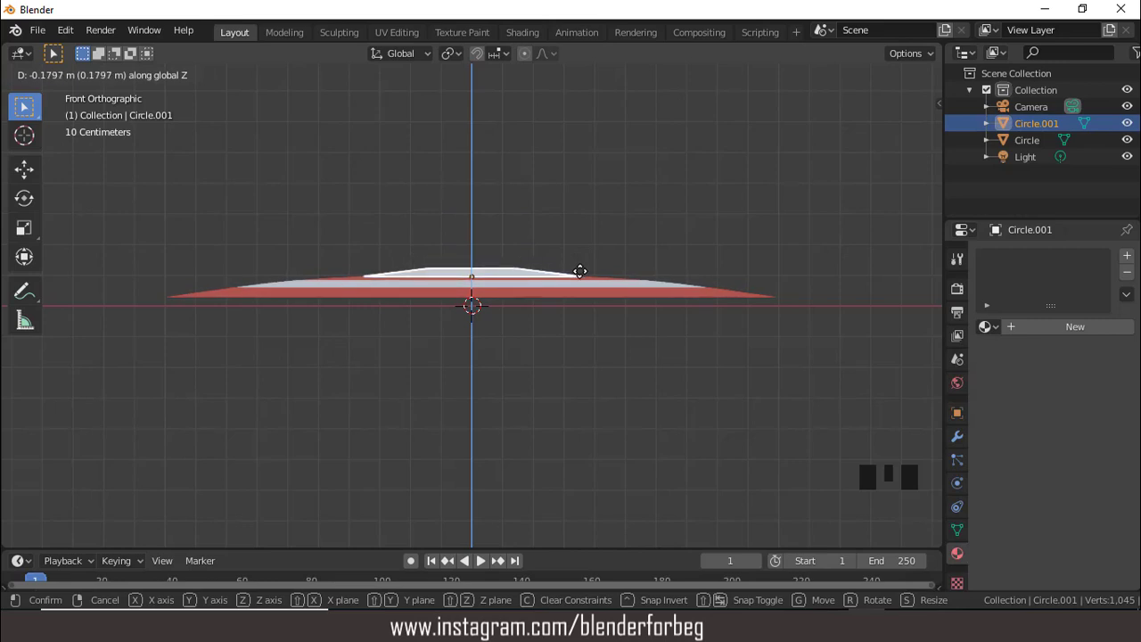
pyautogui.click(581, 272)
# Step: Raise the star slightly along Z, by about 0.005 m, so it sits on the shield's surface
pyautogui.moveTo(581, 273)
pyautogui.mouseDown(button='middle')
pyautogui.moveTo(597, 328)
pyautogui.moveTo(566, 353)
pyautogui.moveTo(575, 252)
pyautogui.mouseUp(button='middle')
pyautogui.press('KP_1')
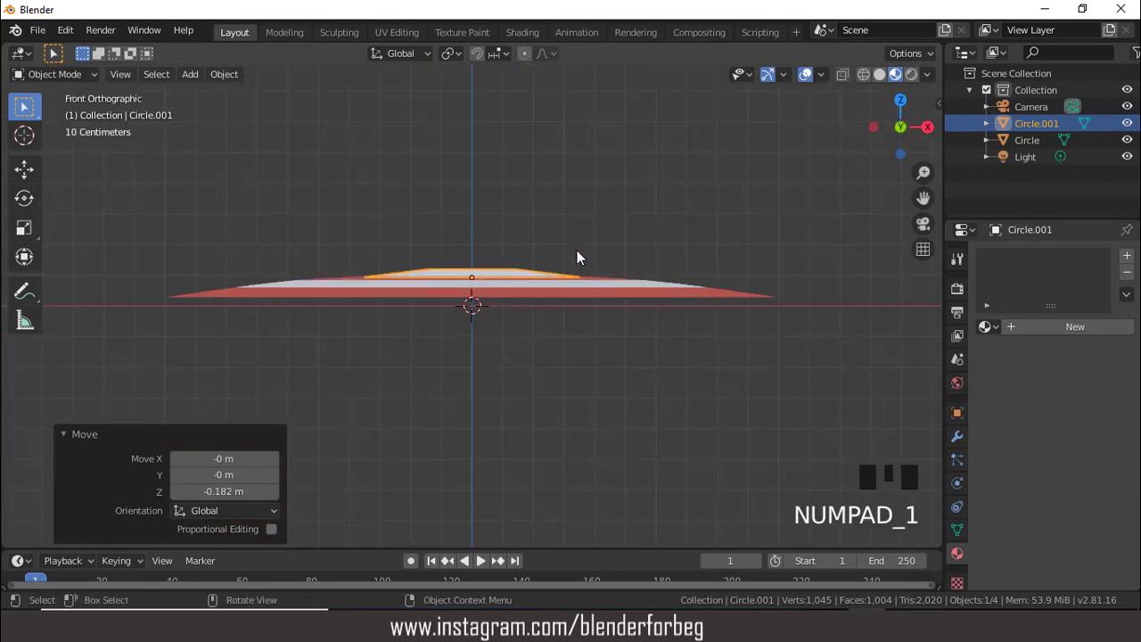
pyautogui.press('g')
pyautogui.press('z')
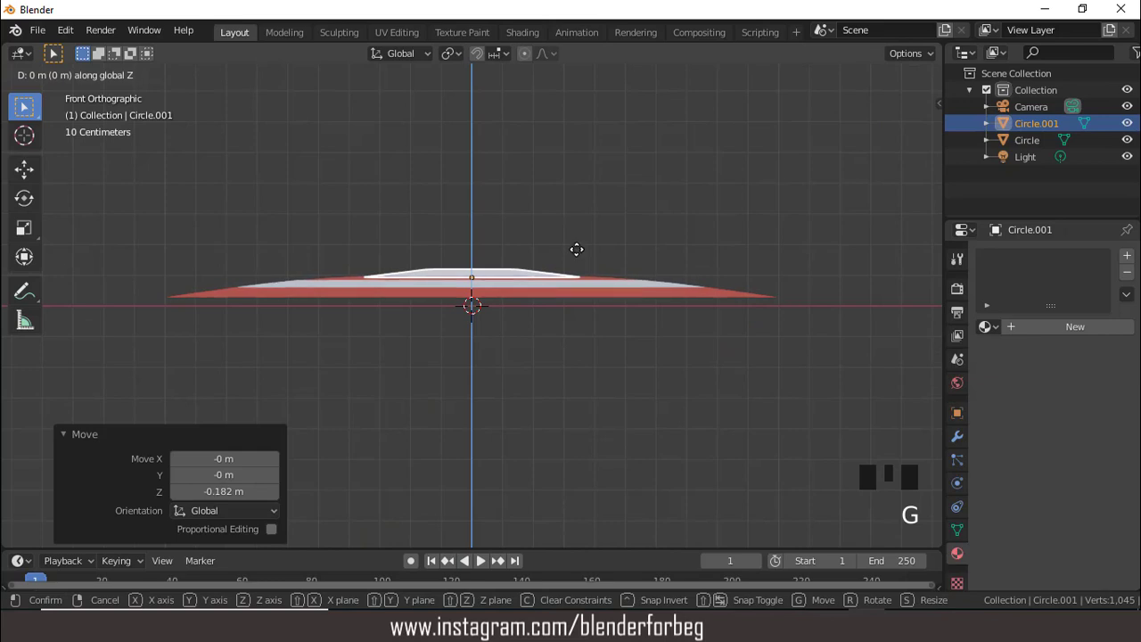
pyautogui.click(577, 248)
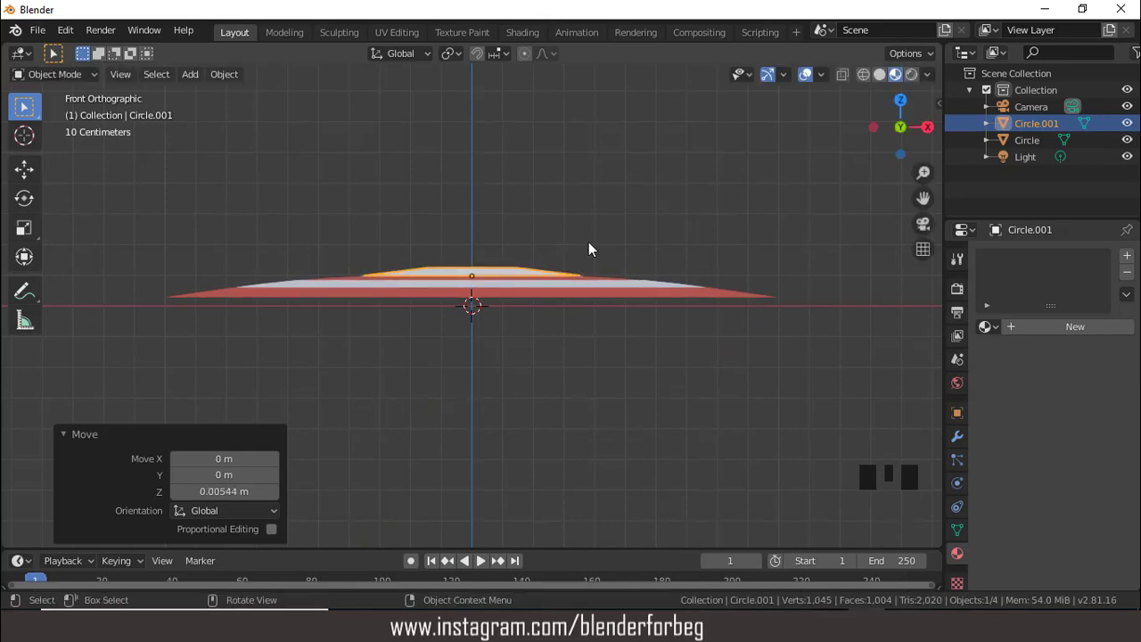
# Step: Give the star a new material and darken its base color to a light grey
pyautogui.press('KP_7')
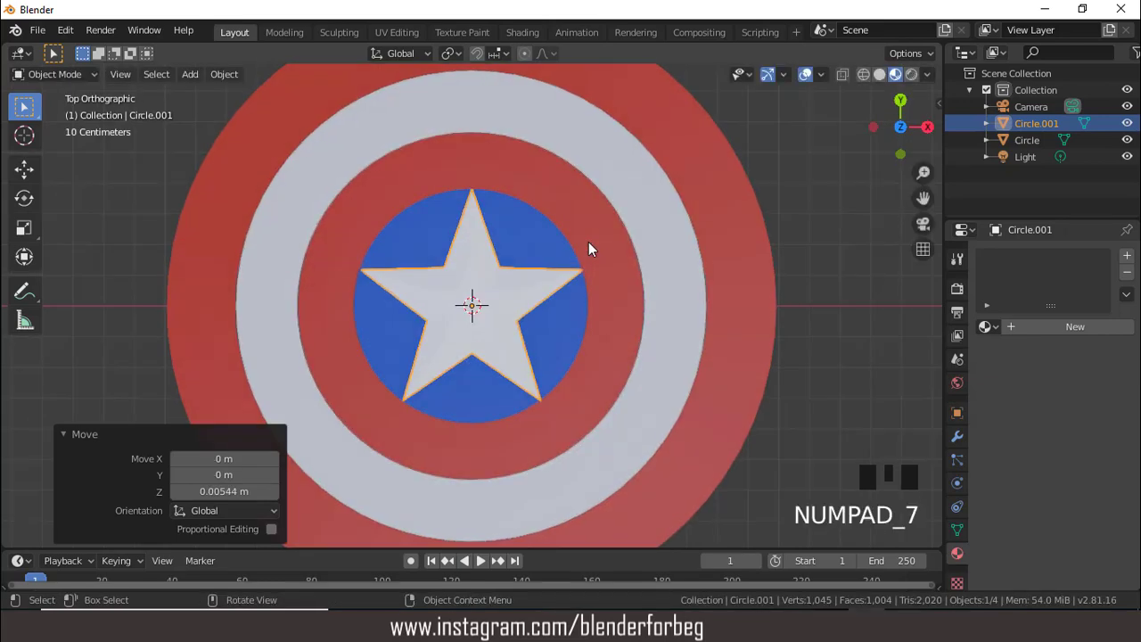
pyautogui.click(802, 78)
pyautogui.moveTo(924, 173); pyautogui.dragTo(838, 207)
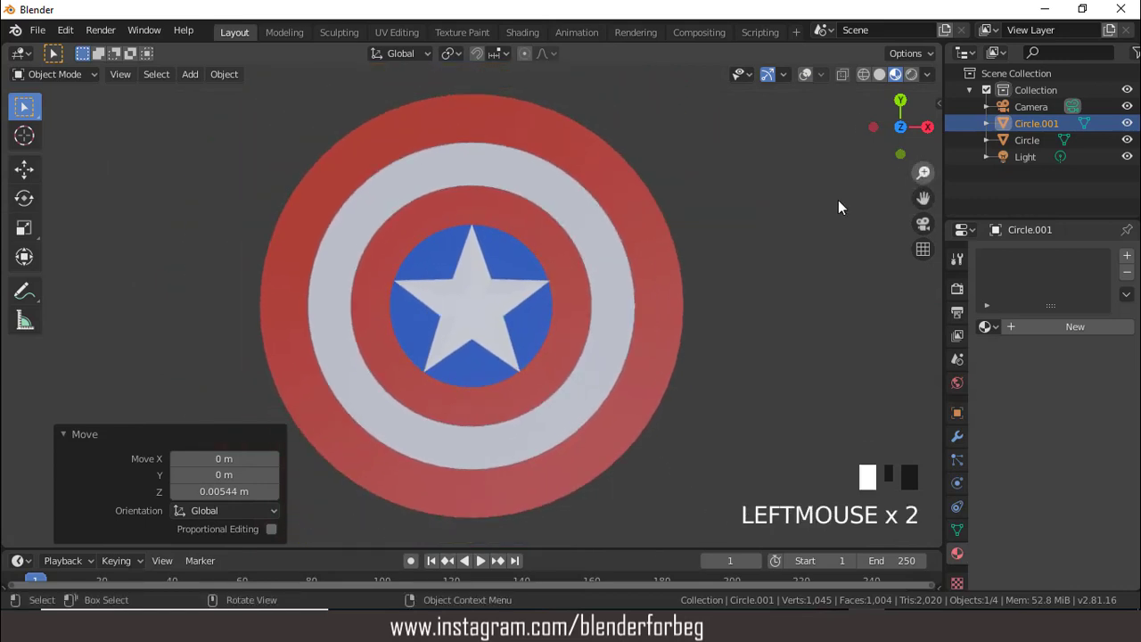
pyautogui.click(805, 75)
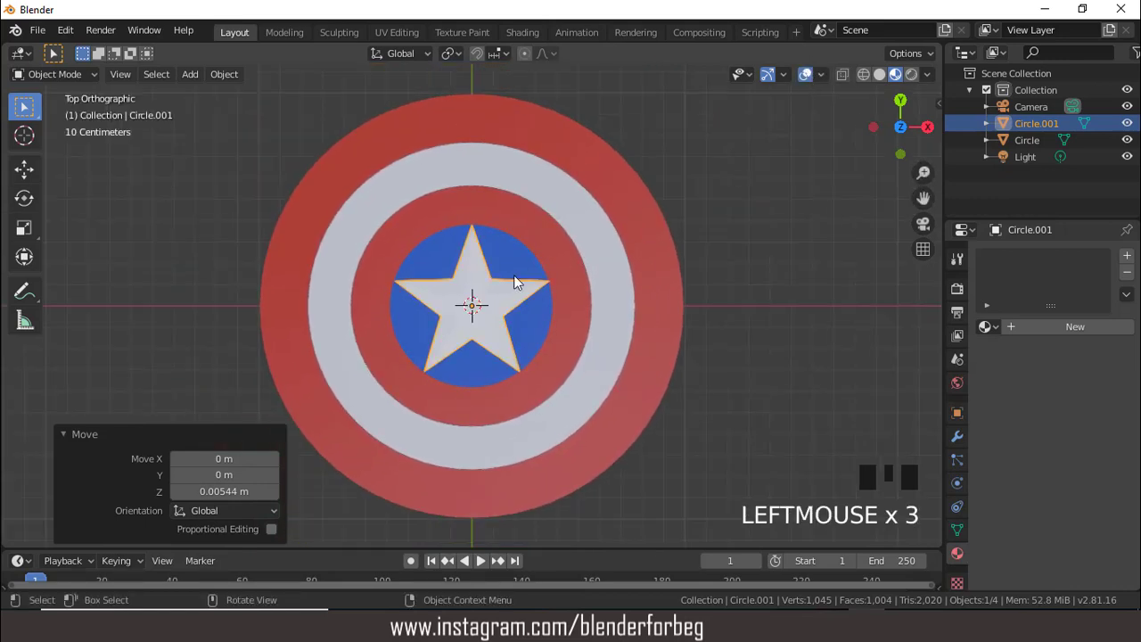
pyautogui.click(1080, 325)
pyautogui.click(1077, 497)
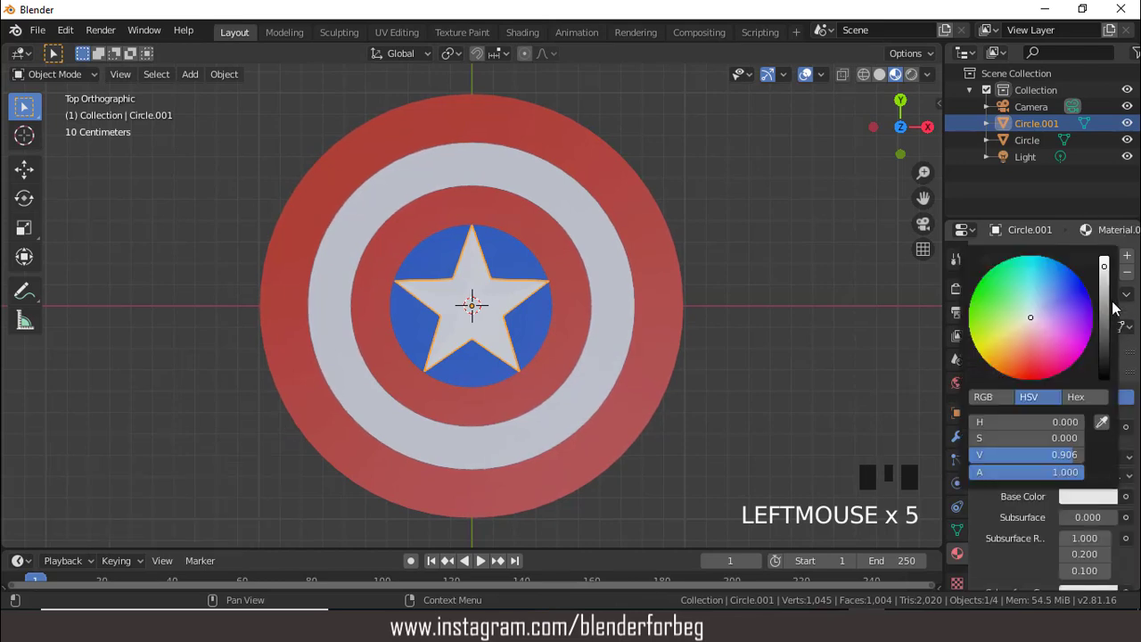
pyautogui.moveTo(1105, 270); pyautogui.dragTo(1104, 285)
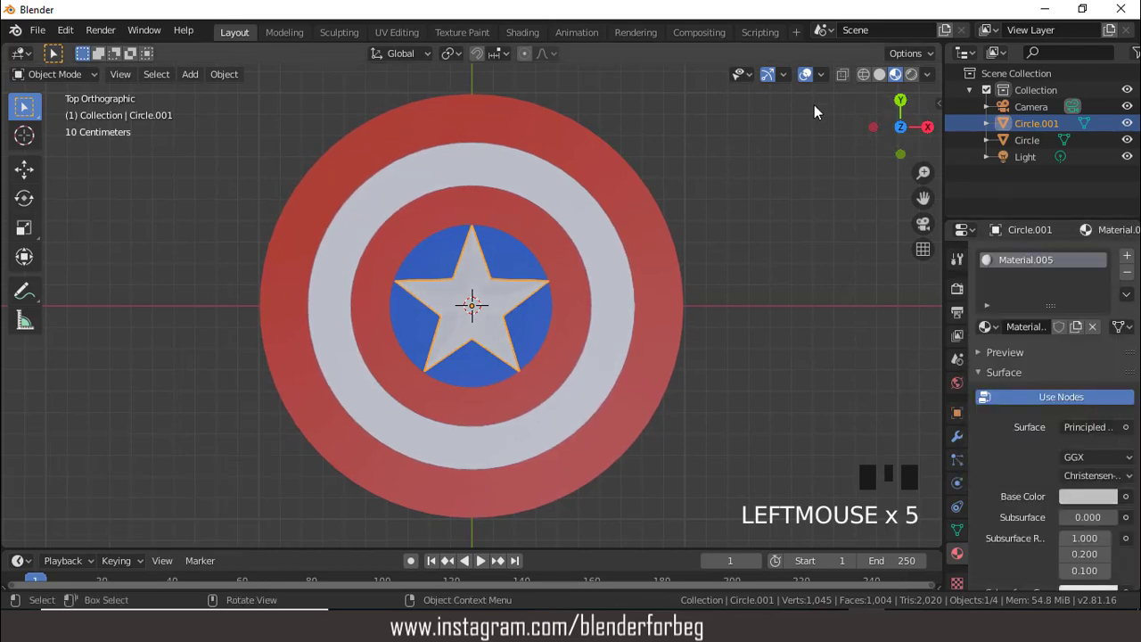
# Step: Hide the viewport overlays and switch to rendered shading to check the shield and star
pyautogui.click(804, 74)
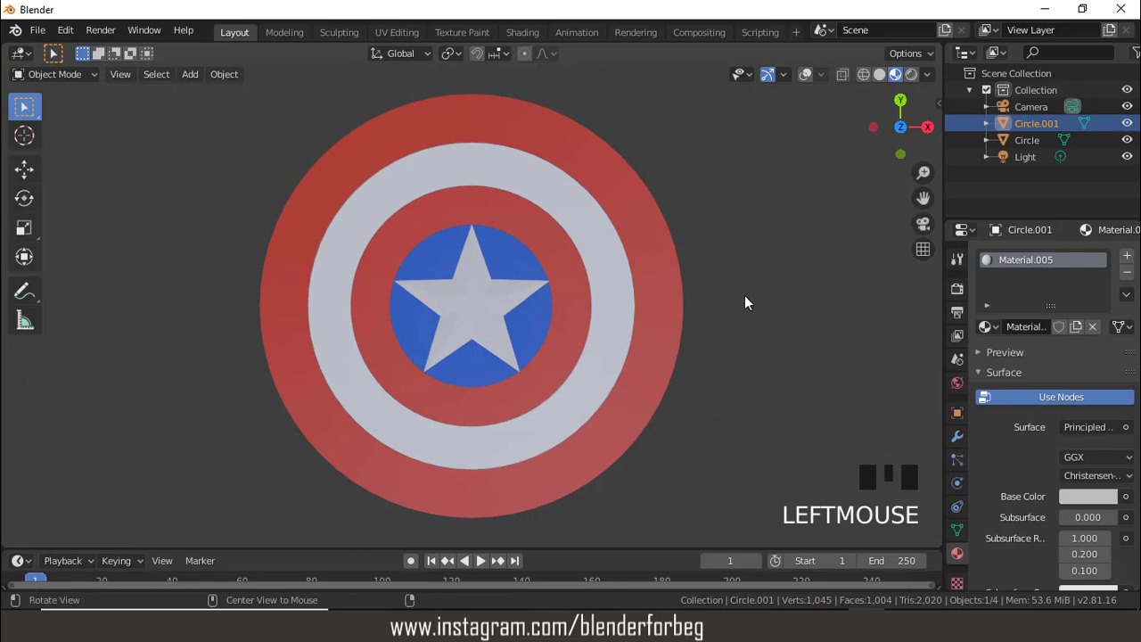
pyautogui.moveTo(744, 295); pyautogui.dragTo(707, 234, button='middle')
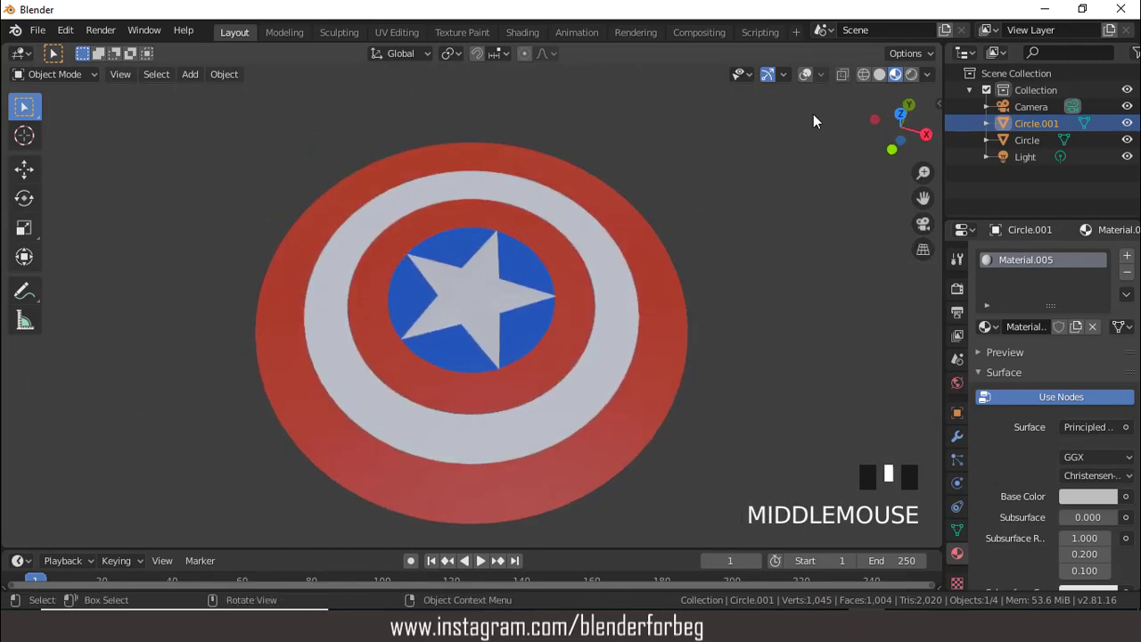
pyautogui.click(911, 75)
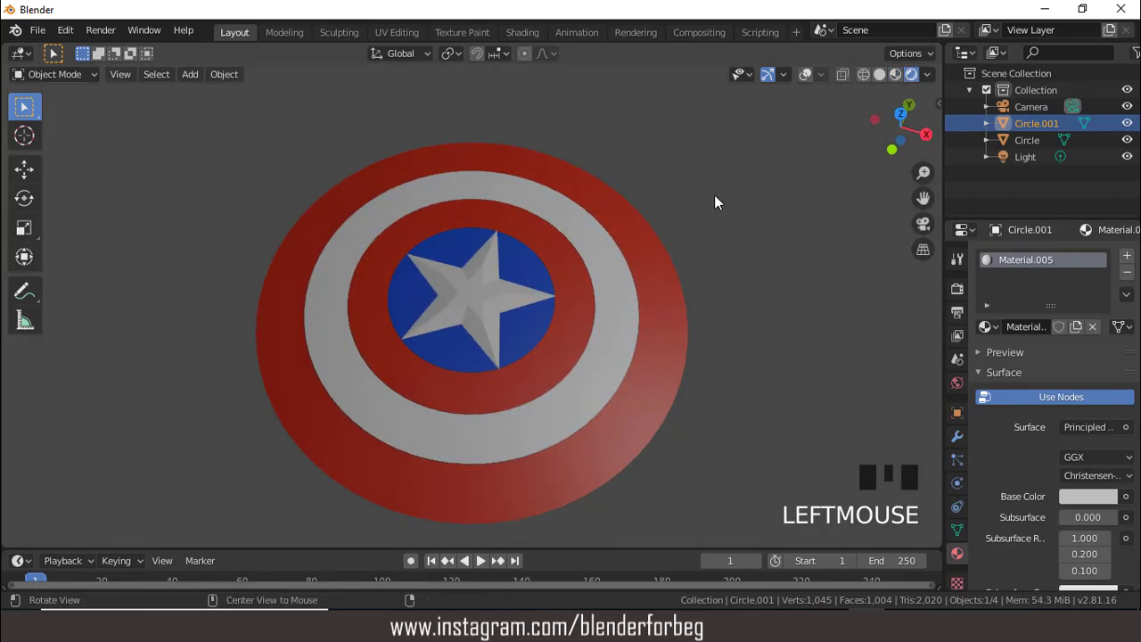
pyautogui.moveTo(714, 194)
pyautogui.mouseDown(button='middle')
pyautogui.moveTo(736, 270)
pyautogui.moveTo(726, 235)
pyautogui.moveTo(734, 253)
pyautogui.mouseUp(button='middle')
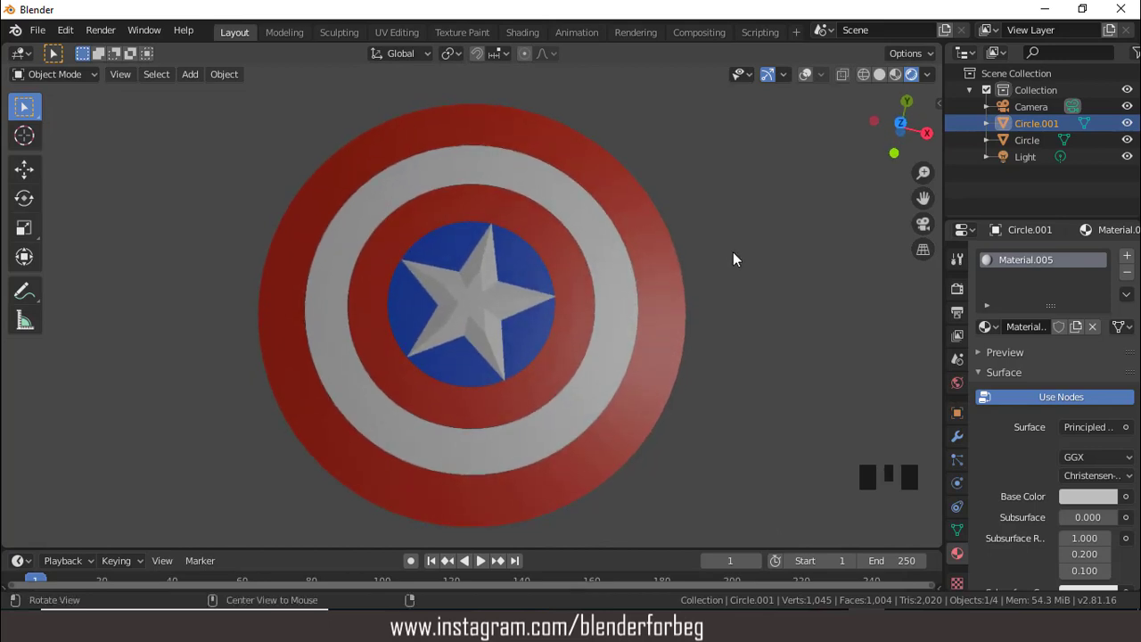
pyautogui.press('KP_1')
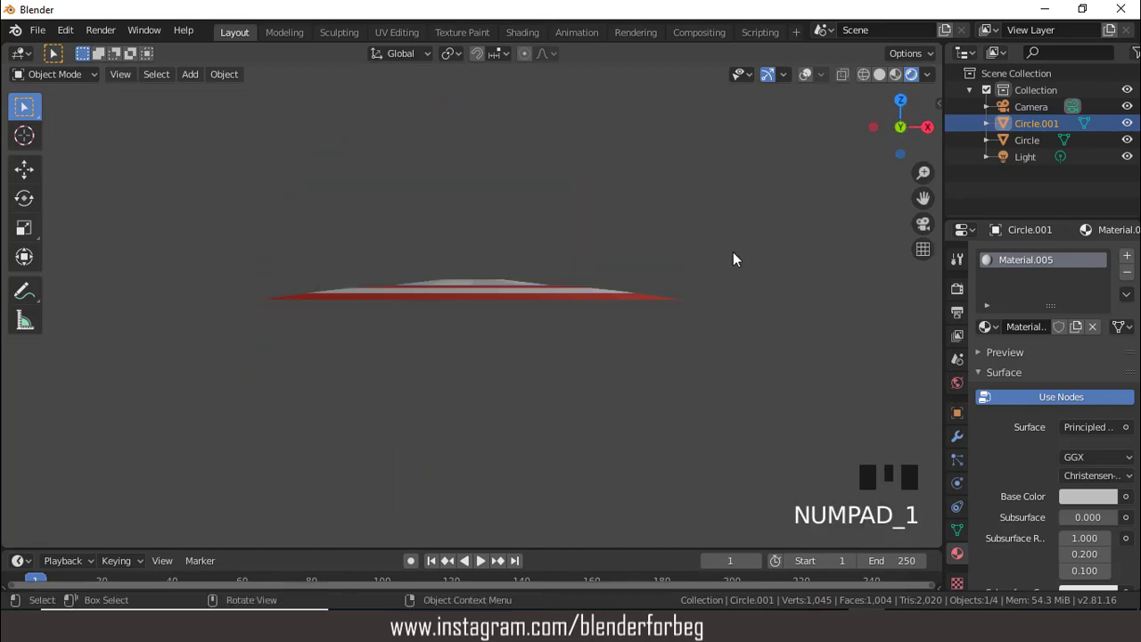
pyautogui.press('KP_7')
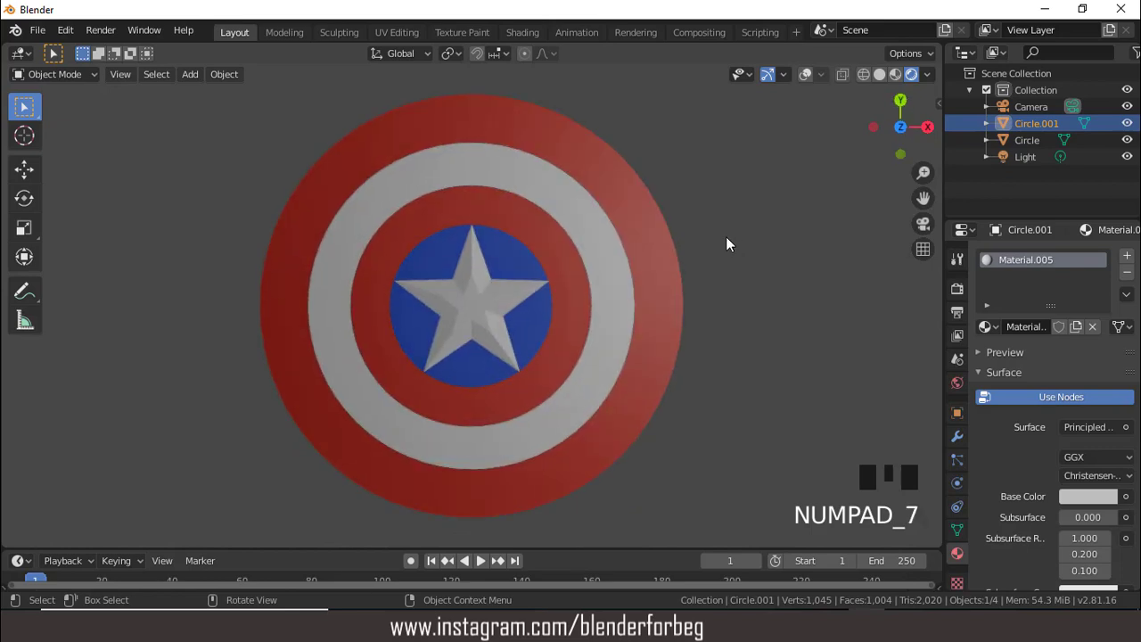